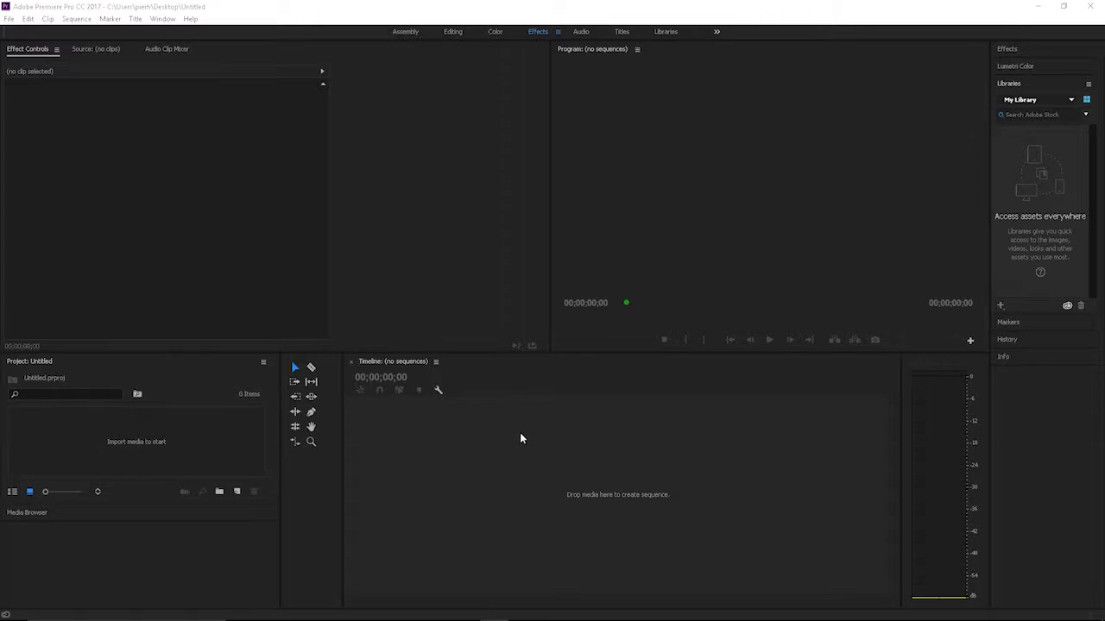
Step: Create a new default still title named "Add Text"
{"action": "left_click", "coordinate": [238, 492]}
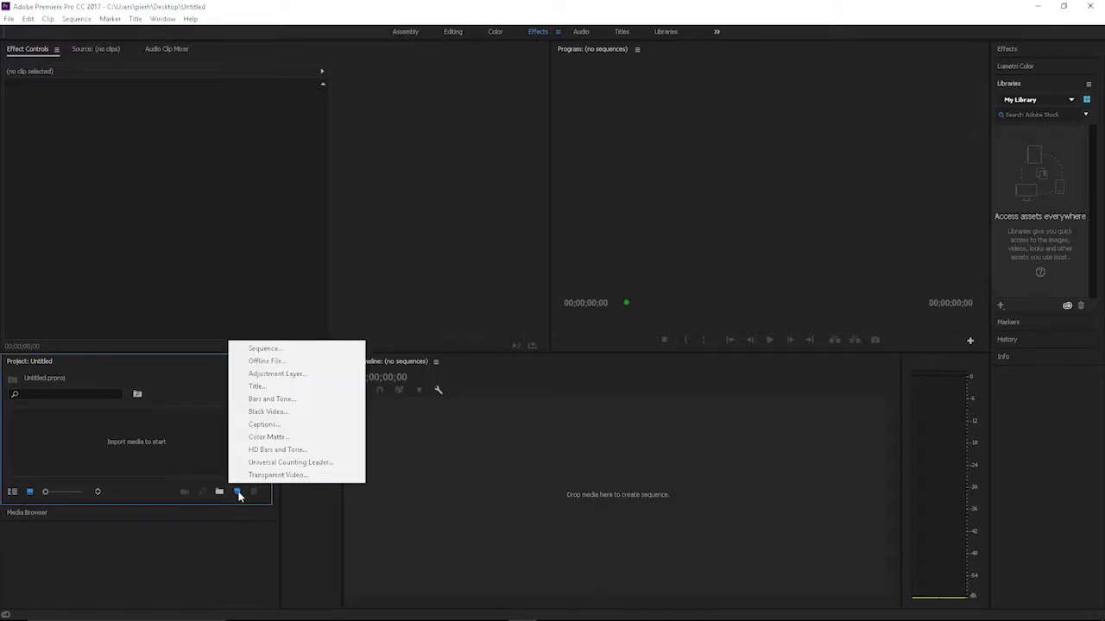
{"action": "left_click", "coordinate": [172, 427]}
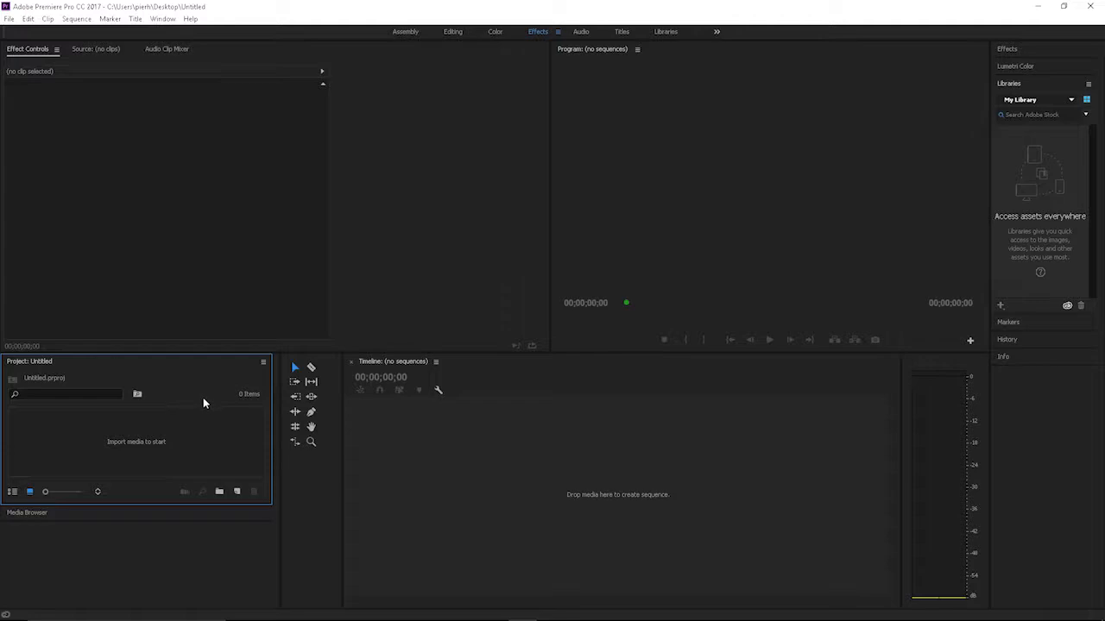
{"action": "left_click", "coordinate": [136, 19]}
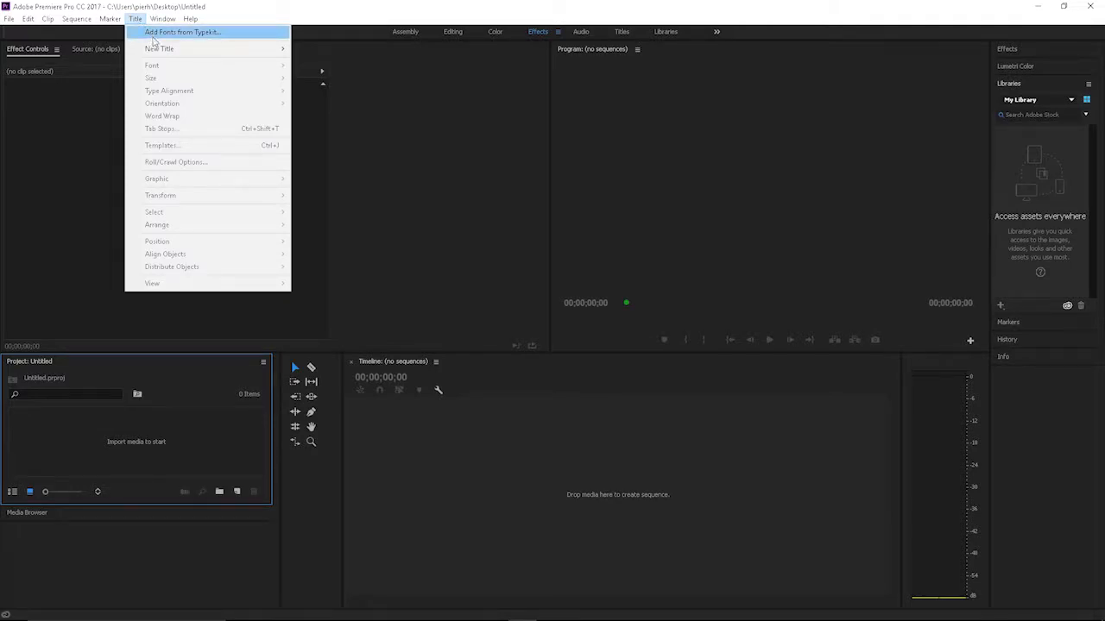
{"action": "mouse_move", "coordinate": [284, 46]}
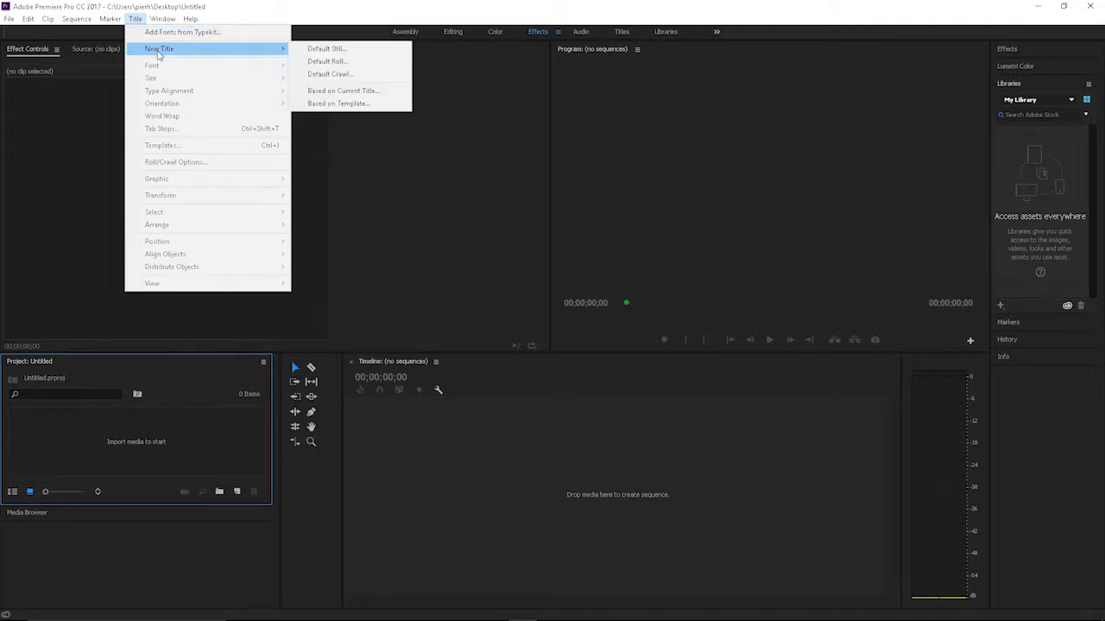
{"action": "left_click", "coordinate": [315, 50]}
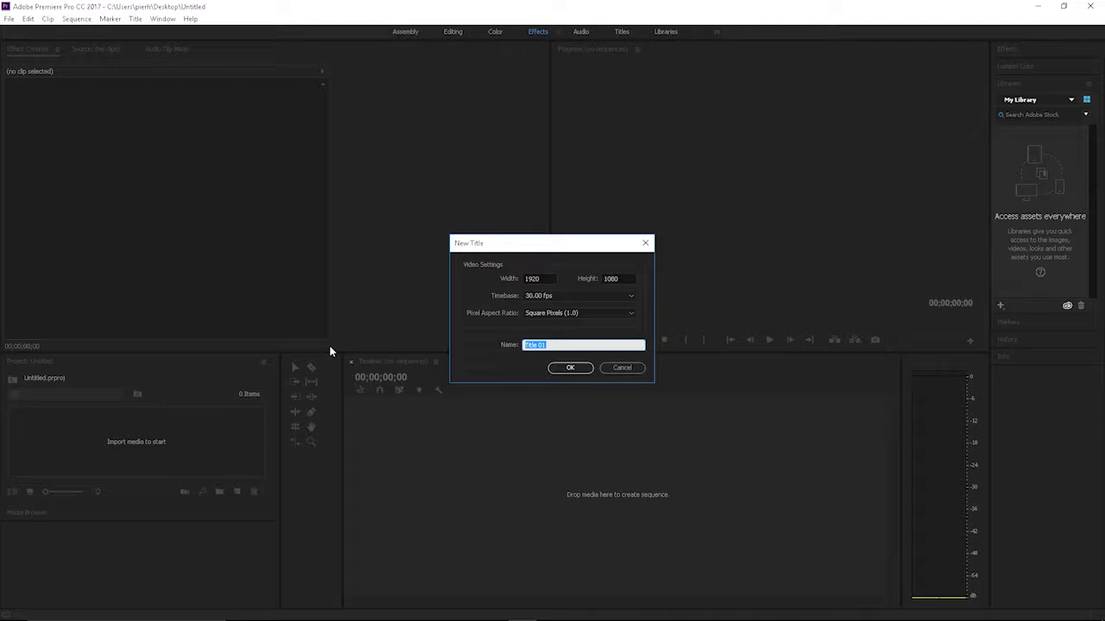
{"action": "type", "text": "Add Text"}
{"action": "left_click", "coordinate": [568, 366]}
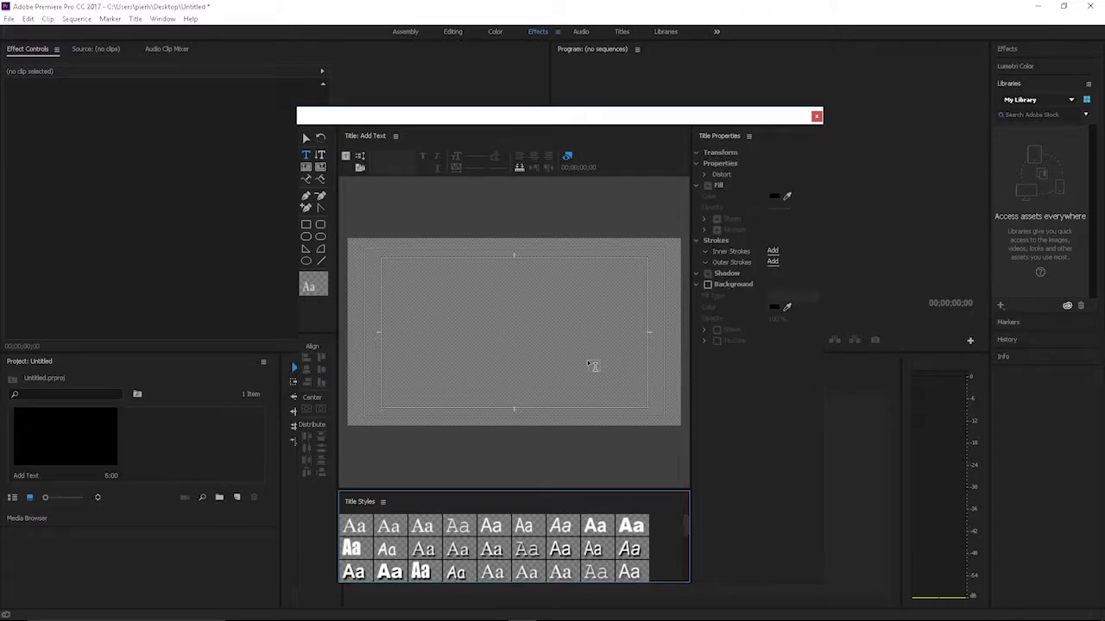
Step: Place a text line reading "Add Text" near the centre of the title canvas
{"action": "left_click_drag", "start_coordinate": [524, 121], "coordinate": [532, 84]}
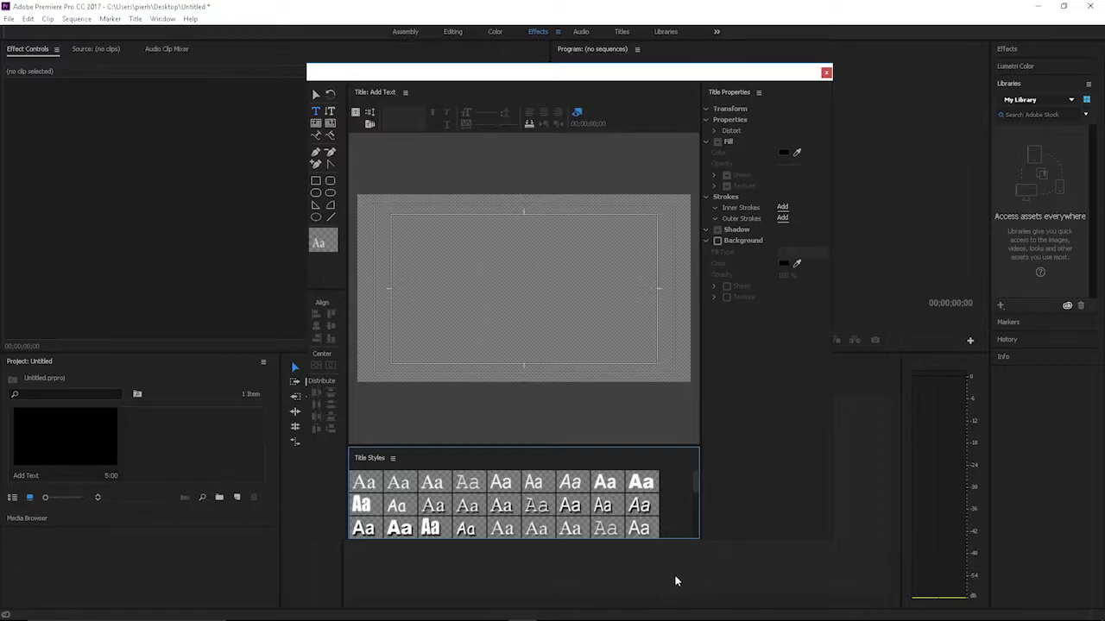
{"action": "left_click", "coordinate": [492, 275]}
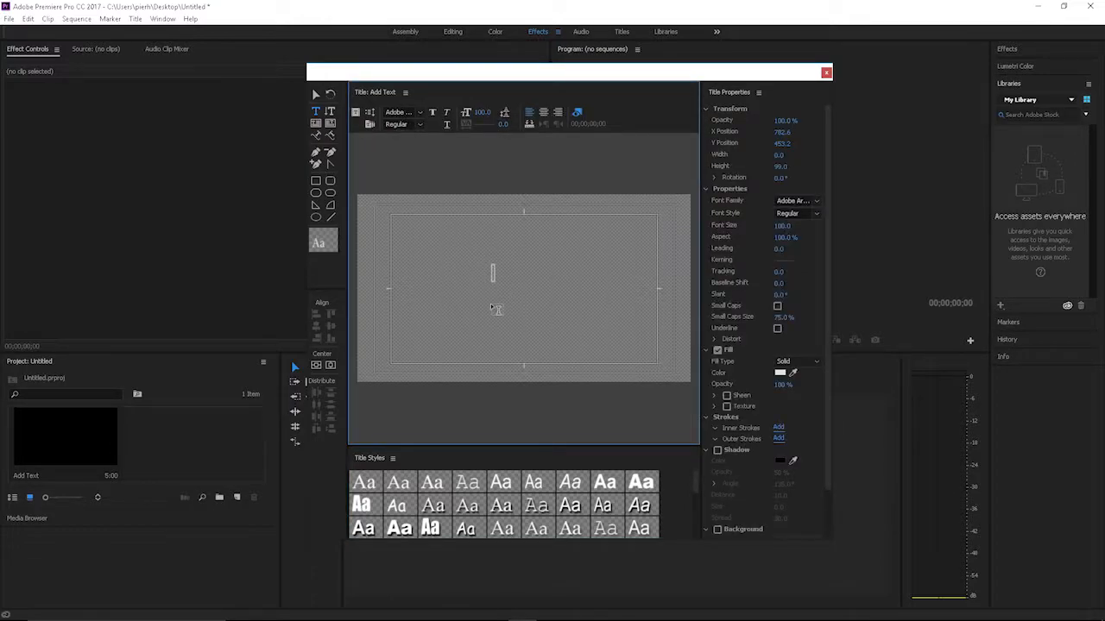
{"action": "type", "text": "Add Text"}
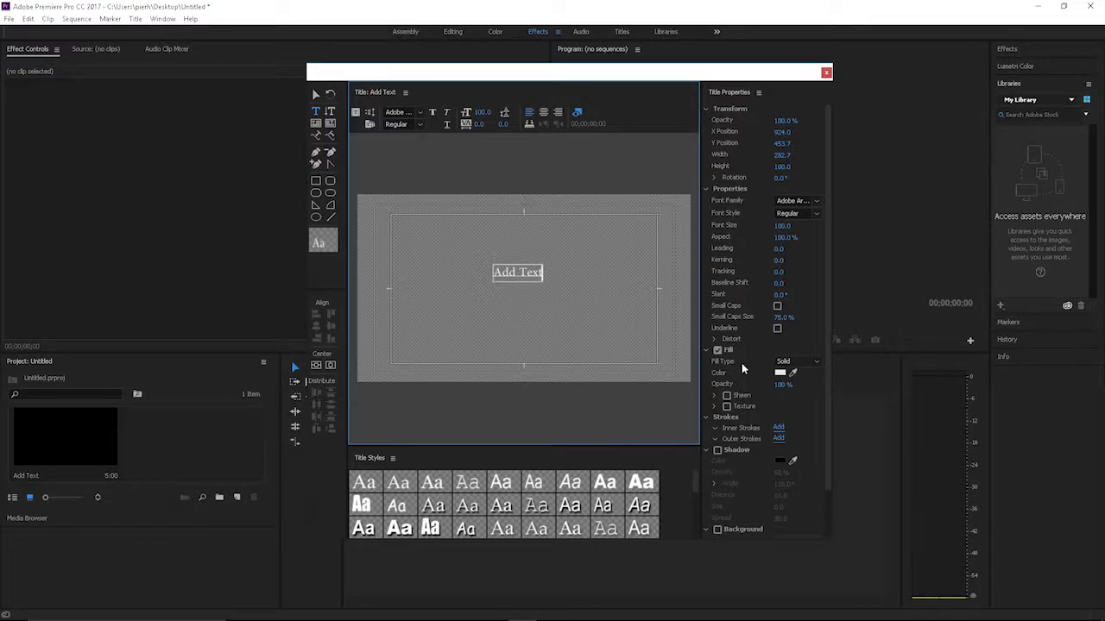
Step: Draw a rounded rectangle about 651 wide and 190 high just below the text
{"action": "left_click", "coordinate": [316, 195]}
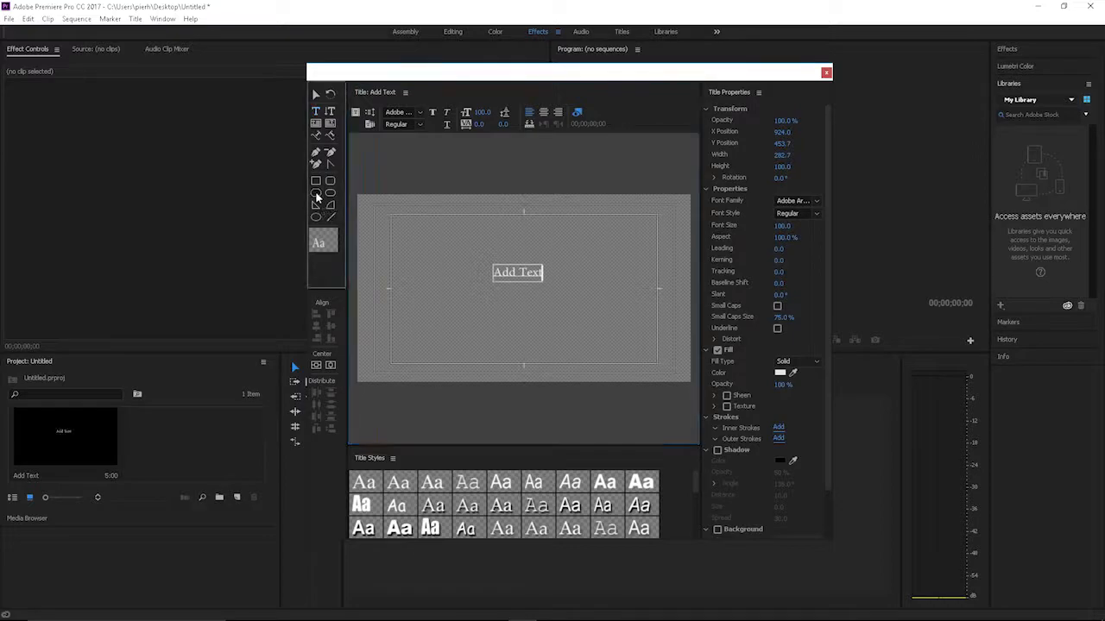
{"action": "left_click", "coordinate": [330, 195]}
{"action": "left_click", "coordinate": [495, 324]}
{"action": "left_click_drag", "start_coordinate": [493, 324], "coordinate": [518, 309]}
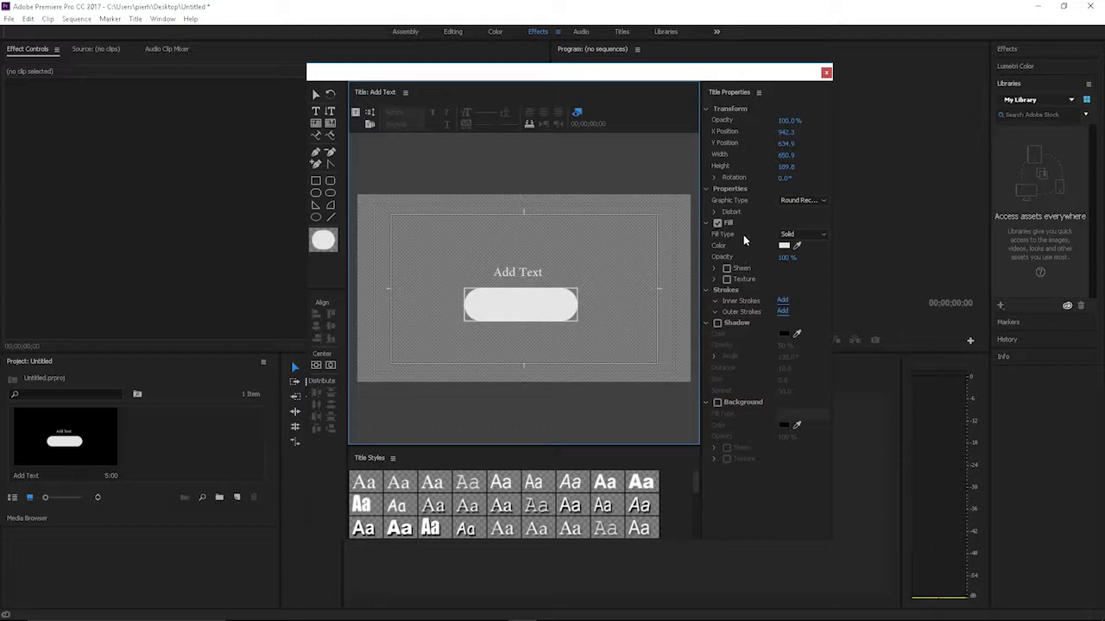
Step: Change the rounded rectangle's fill color to dark red
{"action": "left_click", "coordinate": [782, 254]}
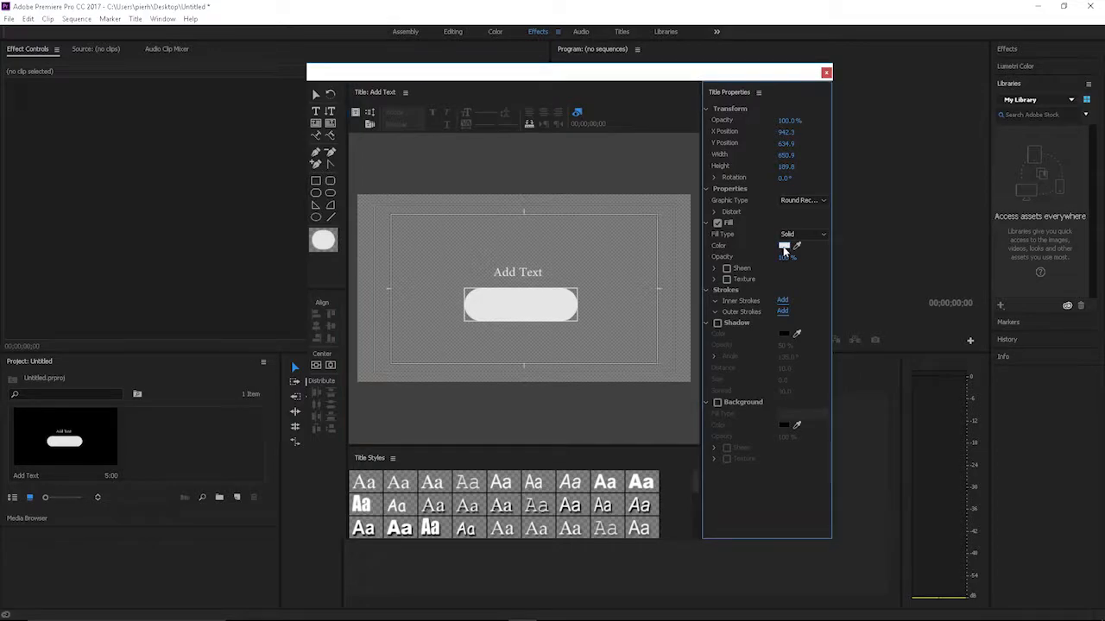
{"action": "left_click", "coordinate": [784, 245]}
{"action": "left_click_drag", "start_coordinate": [530, 305], "coordinate": [541, 297]}
{"action": "left_click", "coordinate": [679, 256]}
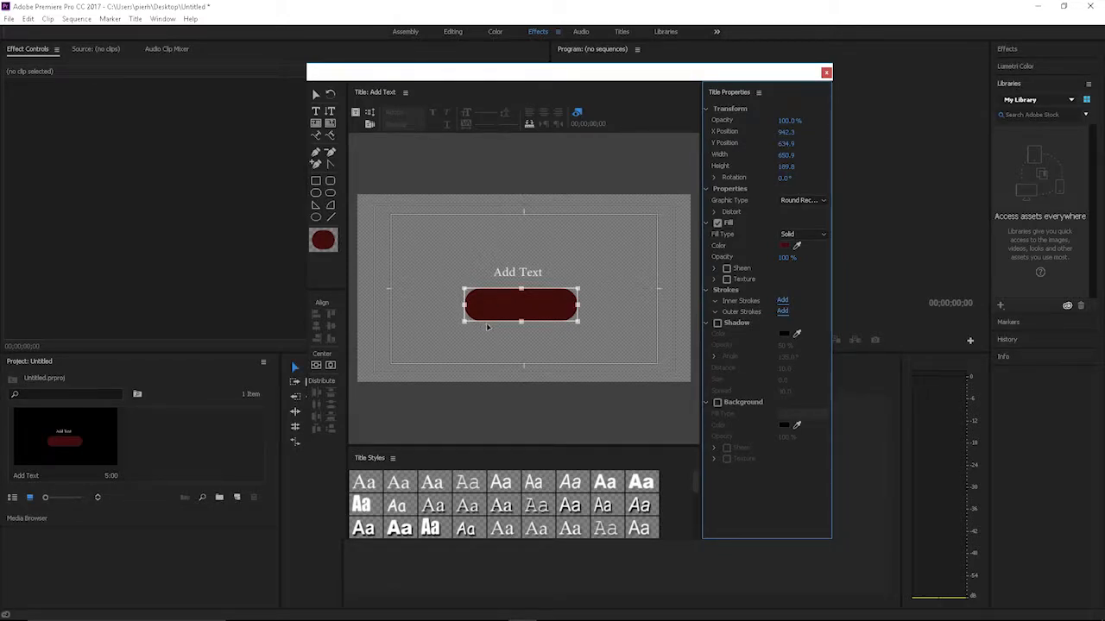
Step: Send the dark red shape to the back, behind the text, and reposition it below the text near the lower safe margin
{"action": "left_click_drag", "start_coordinate": [521, 315], "coordinate": [523, 290]}
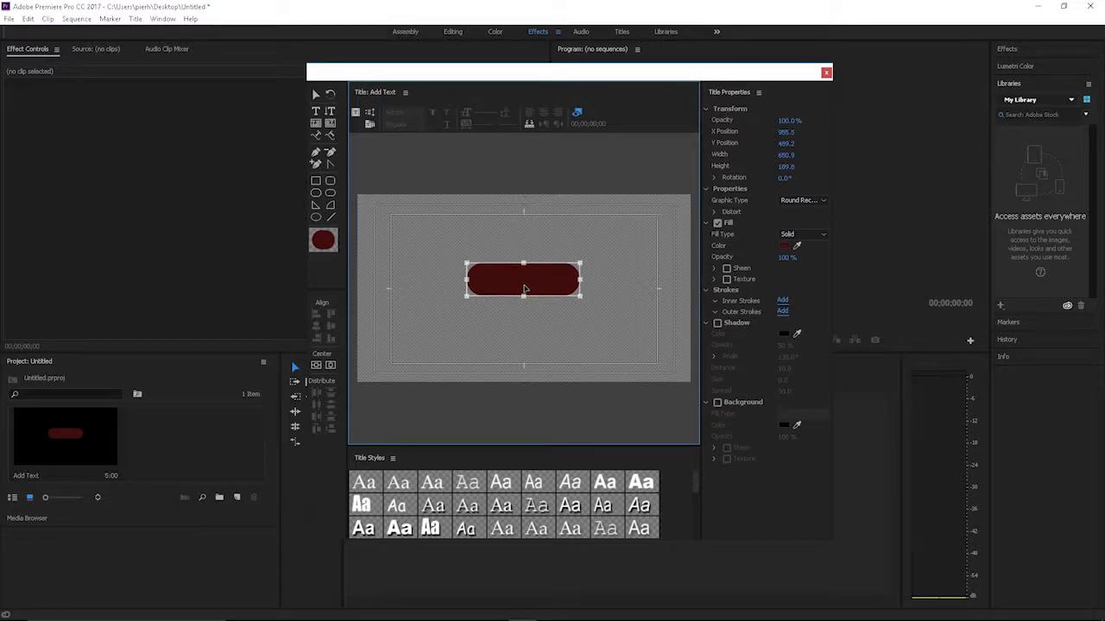
{"action": "right_click", "coordinate": [523, 291]}
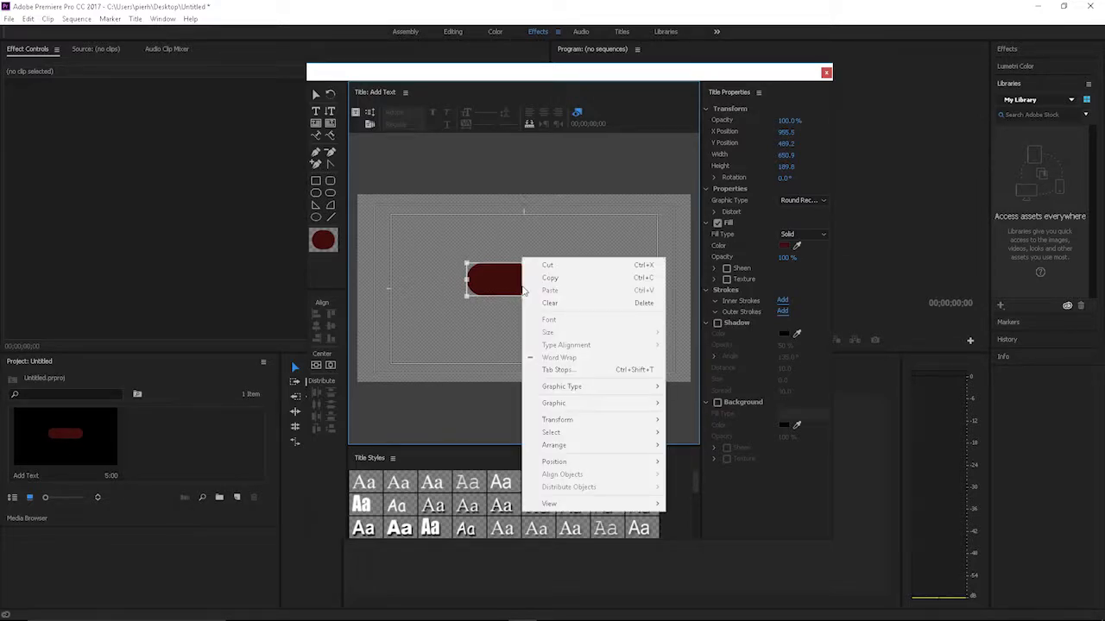
{"action": "mouse_move", "coordinate": [559, 449]}
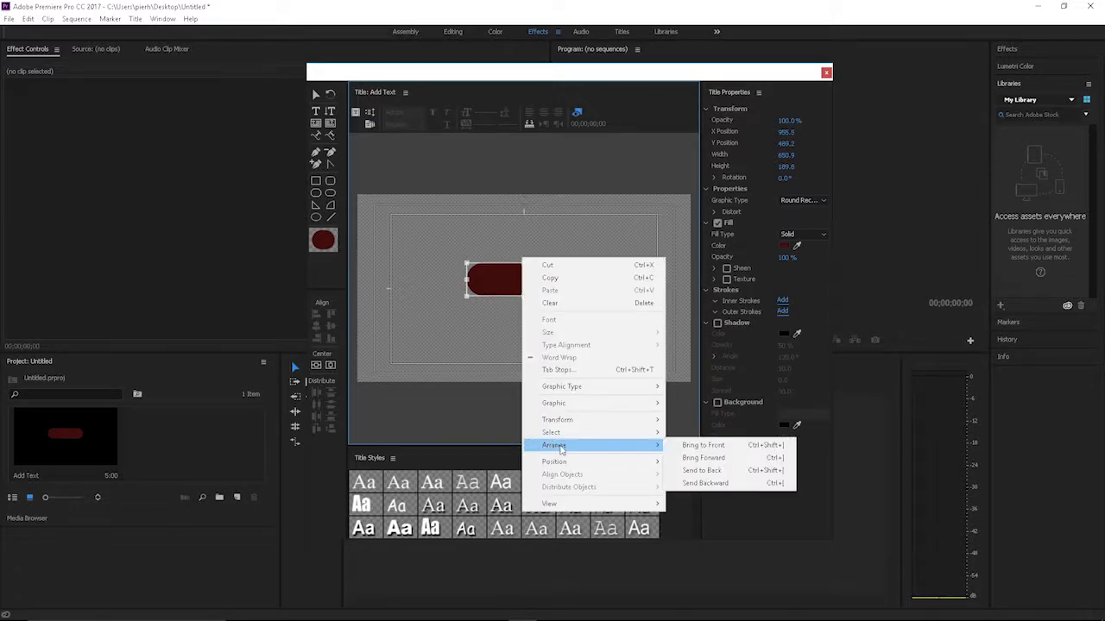
{"action": "left_click", "coordinate": [695, 474]}
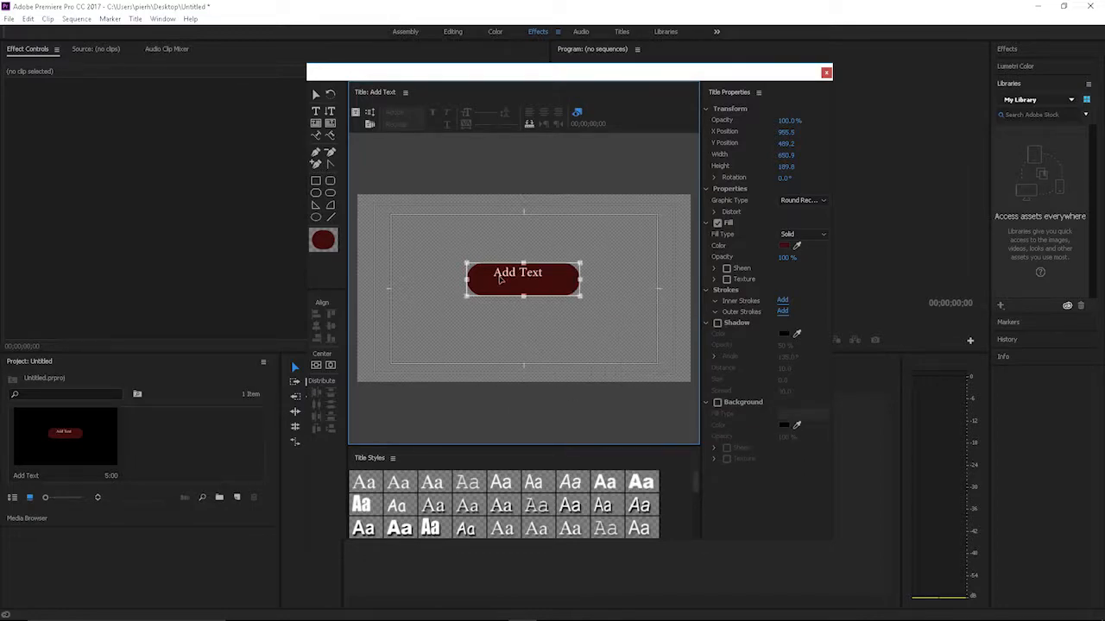
{"action": "left_click_drag", "start_coordinate": [521, 288], "coordinate": [510, 362]}
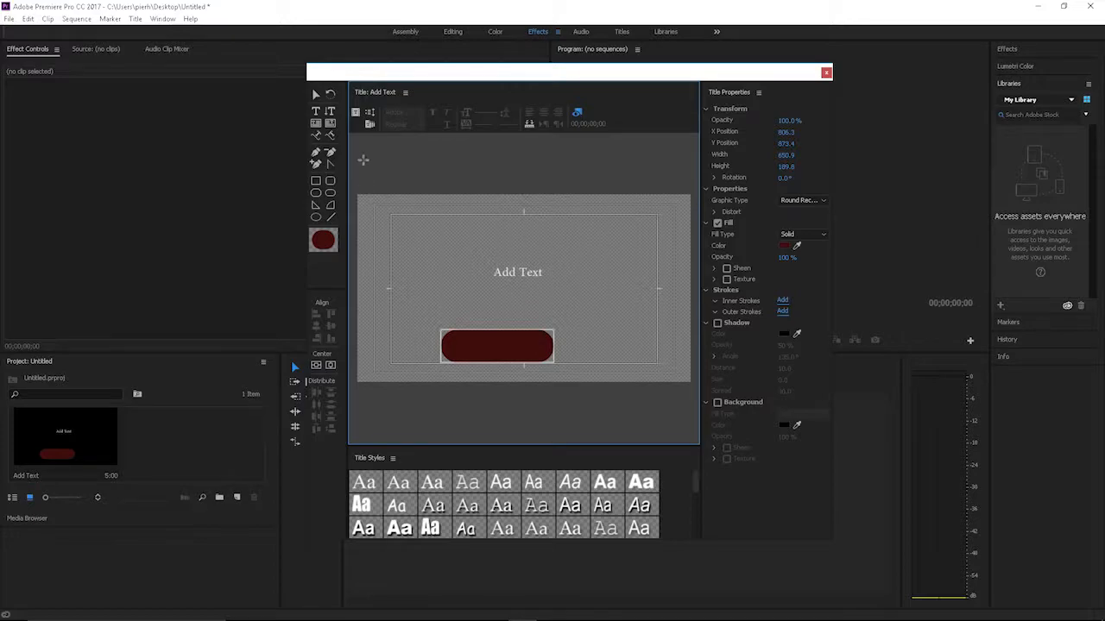
Step: Enlarge the "Add Text" line to a font size of about 401.5 by resizing its bounding box
{"action": "left_click", "coordinate": [316, 95]}
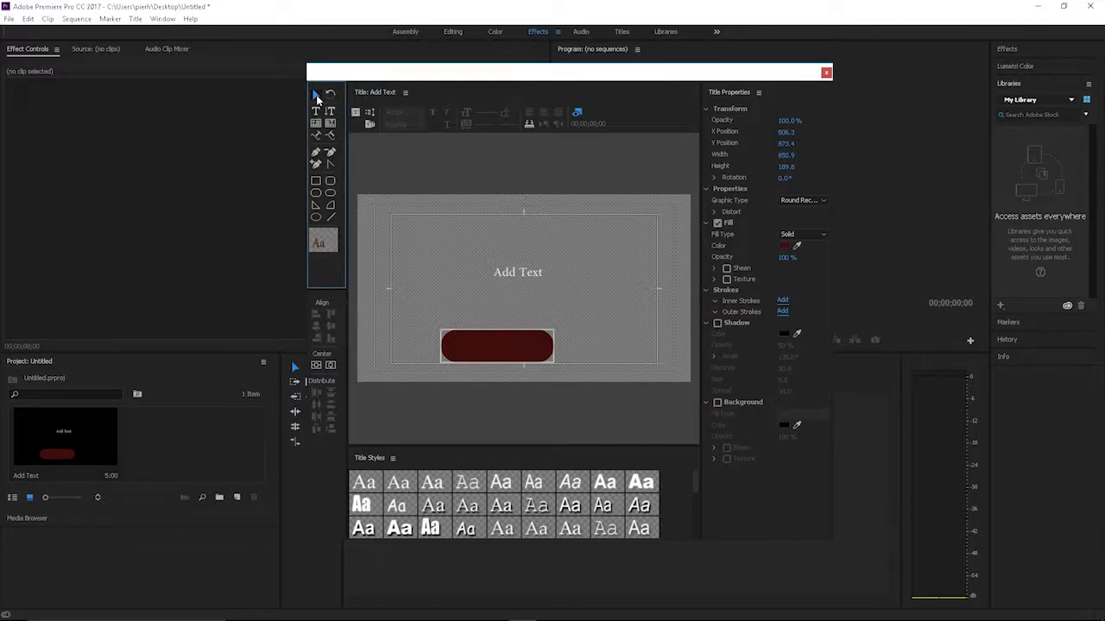
{"action": "left_click", "coordinate": [519, 275]}
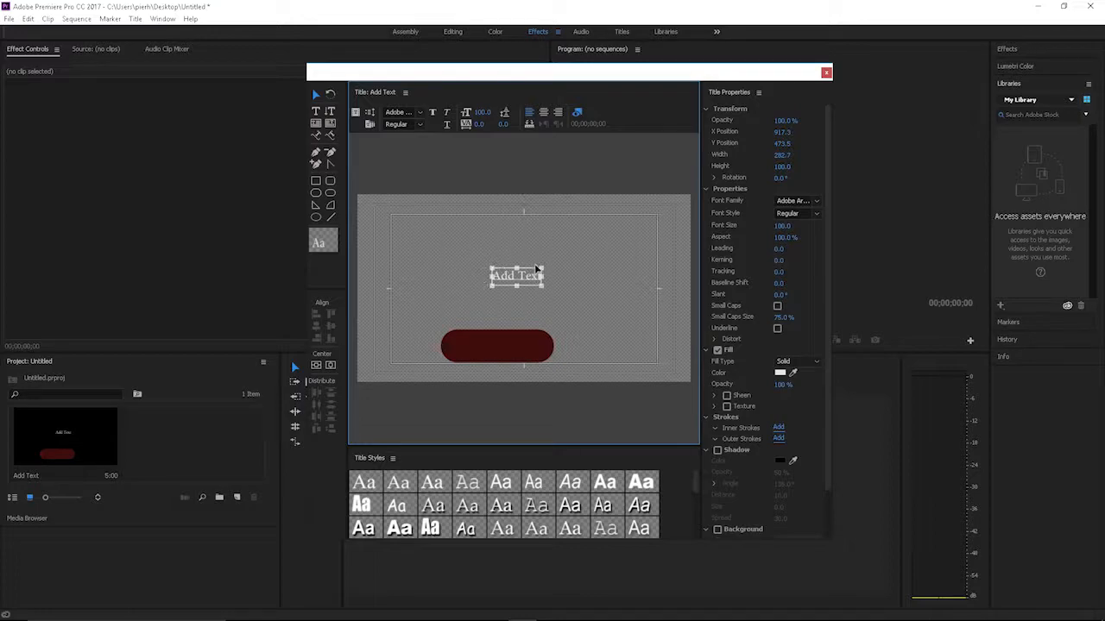
{"action": "left_click_drag", "start_coordinate": [516, 269], "coordinate": [630, 264]}
{"action": "left_click_drag", "start_coordinate": [491, 287], "coordinate": [434, 316]}
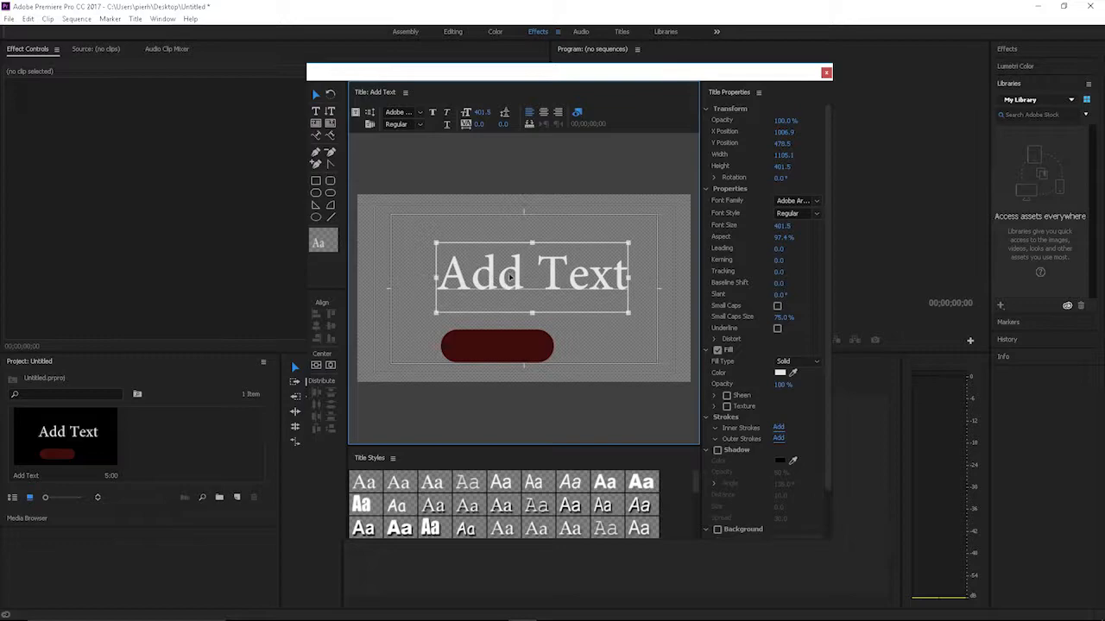
Step: Center the enlarged text both vertically and horizontally in the title frame
{"action": "left_click_drag", "start_coordinate": [510, 277], "coordinate": [535, 281]}
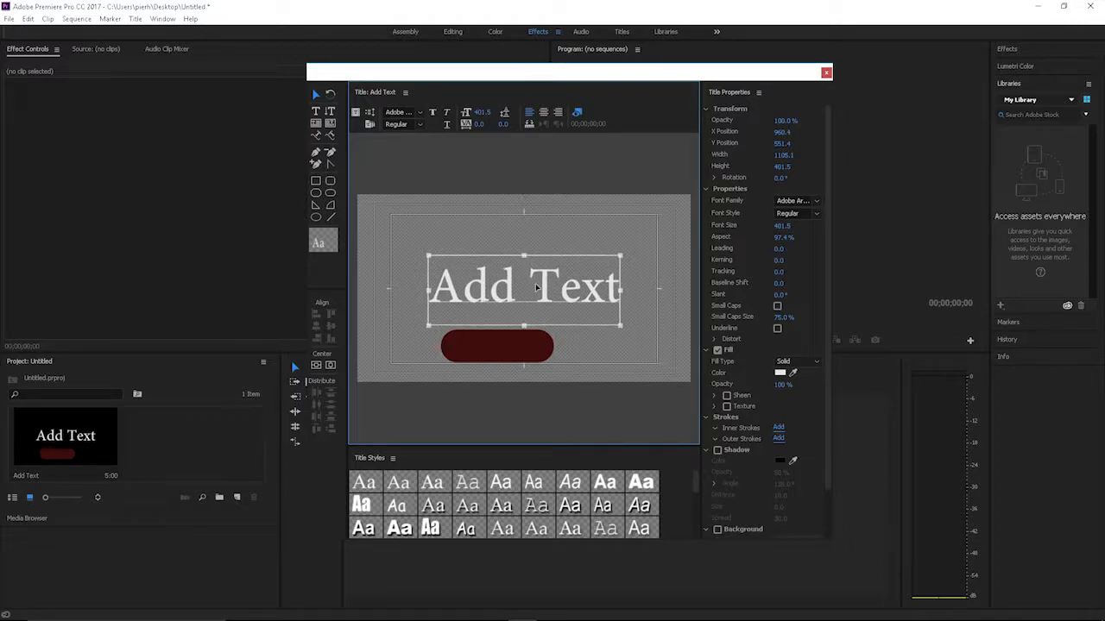
{"action": "left_click", "coordinate": [317, 368]}
{"action": "left_click", "coordinate": [332, 366]}
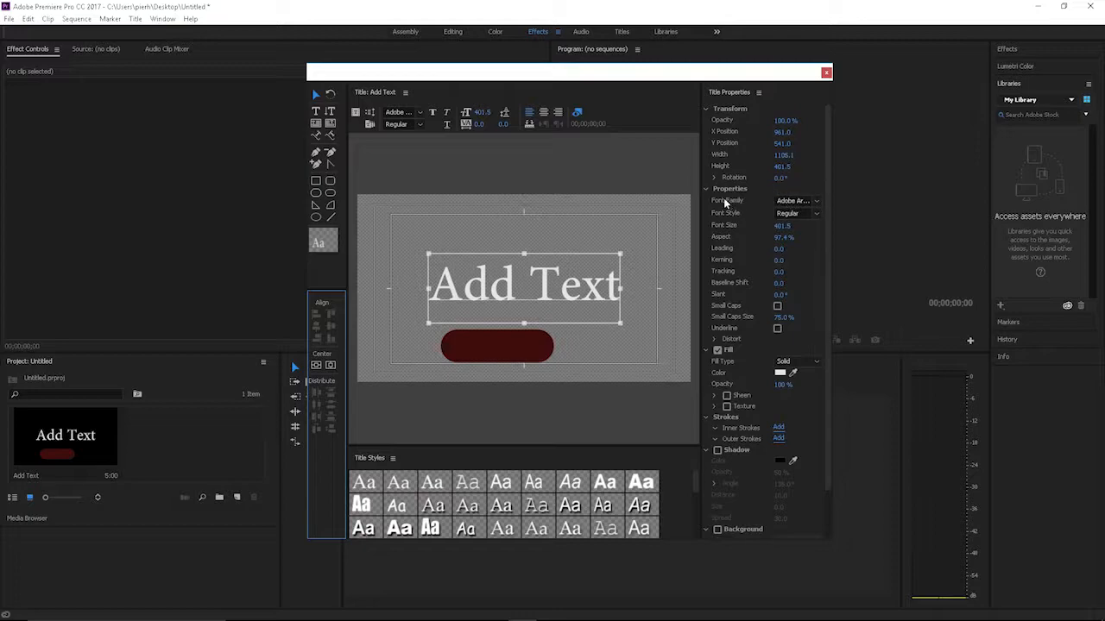
Step: Set the text's font family to Poplar Std, its font size to 417.5 and its aspect to 102.4 %
{"action": "left_click", "coordinate": [815, 201]}
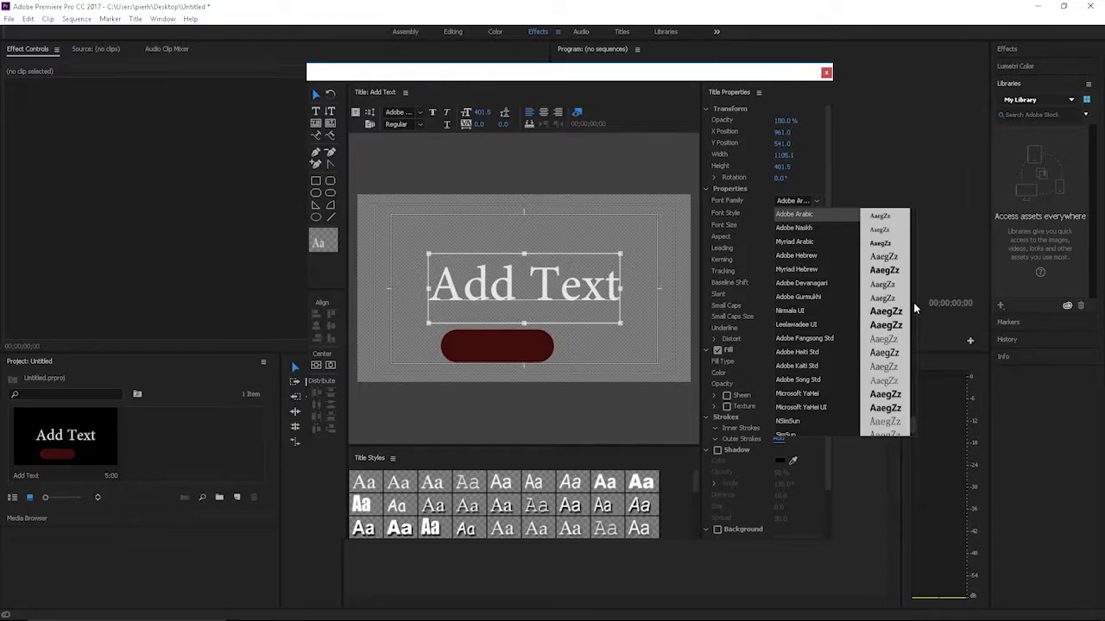
{"action": "left_click_drag", "start_coordinate": [917, 424], "coordinate": [909, 361]}
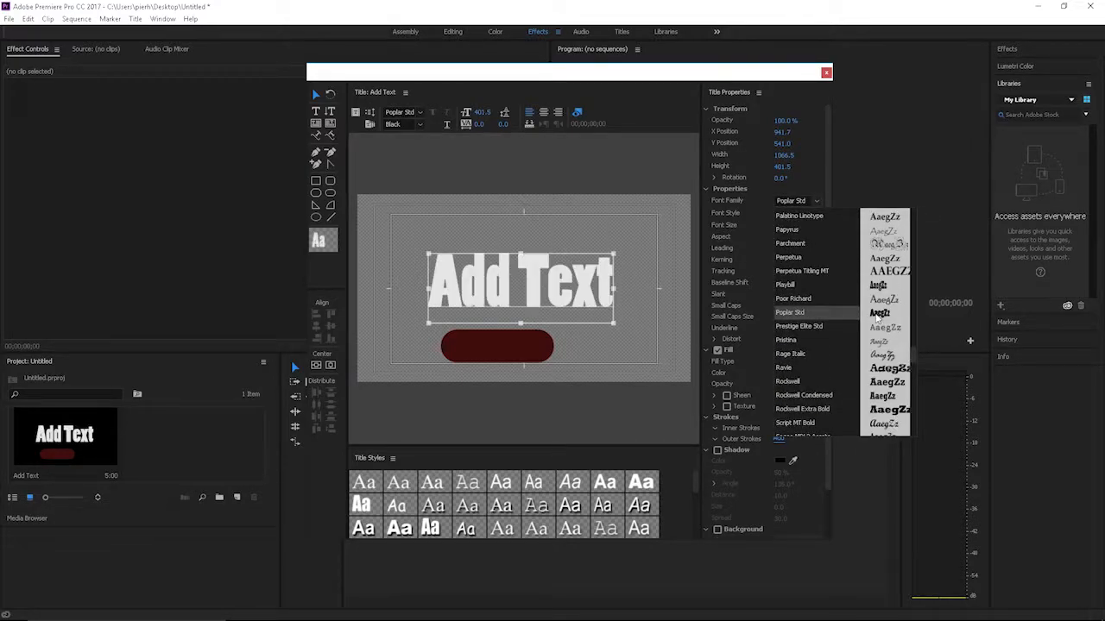
{"action": "left_click", "coordinate": [817, 202]}
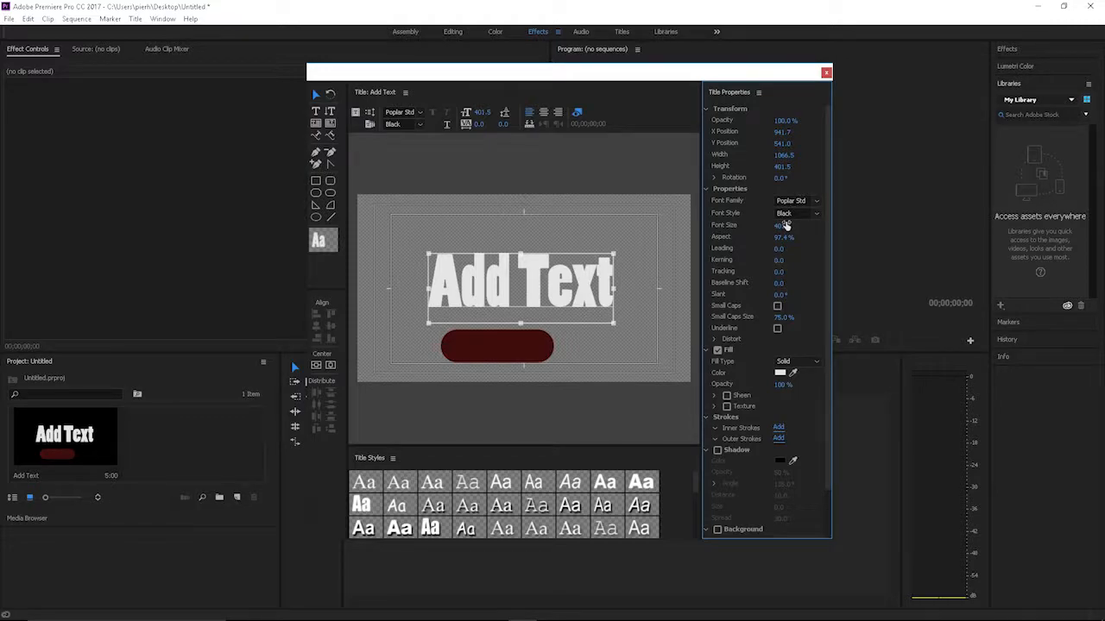
{"action": "left_click", "coordinate": [815, 214]}
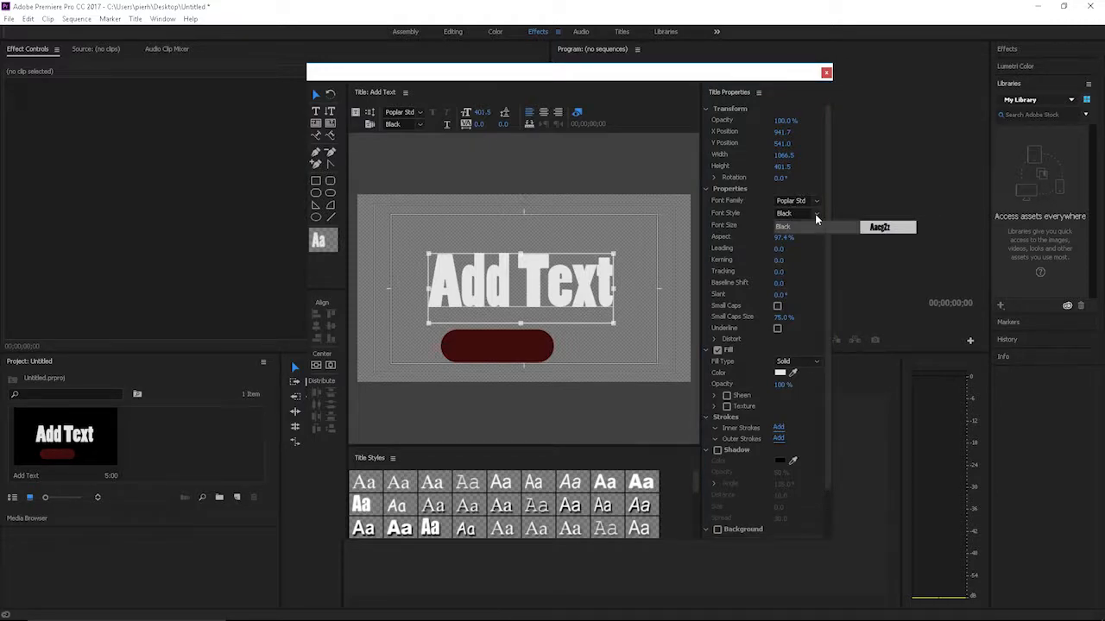
{"action": "left_click", "coordinate": [748, 231]}
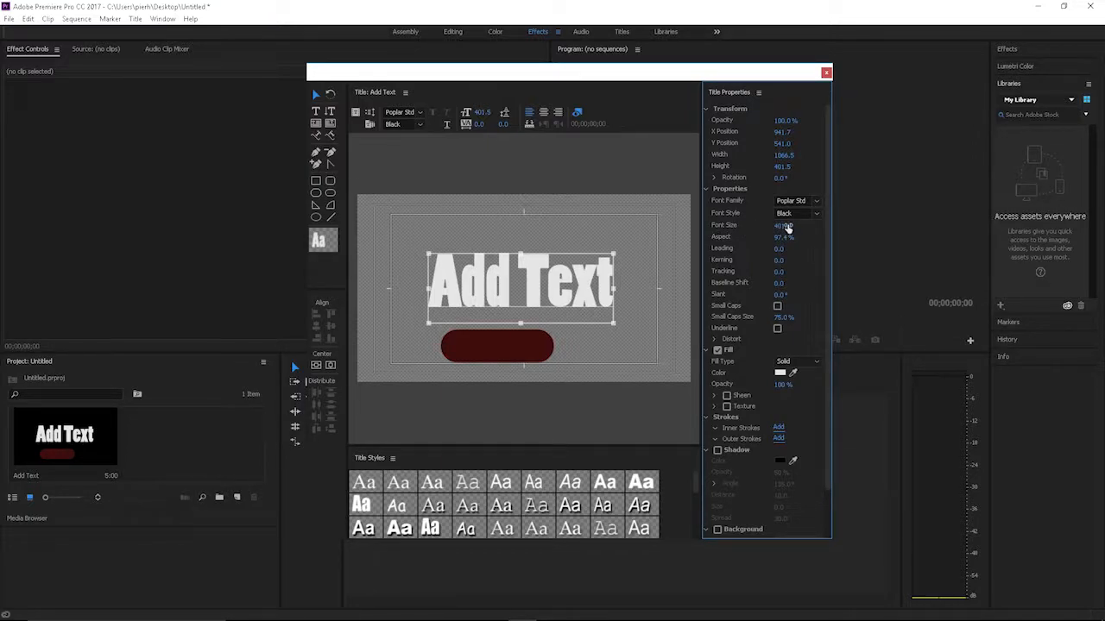
{"action": "mouse_move", "coordinate": [782, 226]}
{"action": "left_mouse_down"}
{"action": "mouse_move", "coordinate": [755, 226]}
{"action": "mouse_move", "coordinate": [867, 226]}
{"action": "mouse_move", "coordinate": [796, 226]}
{"action": "mouse_move", "coordinate": [787, 241]}
{"action": "mouse_move", "coordinate": [829, 241]}
{"action": "mouse_move", "coordinate": [798, 241]}
{"action": "left_mouse_up"}
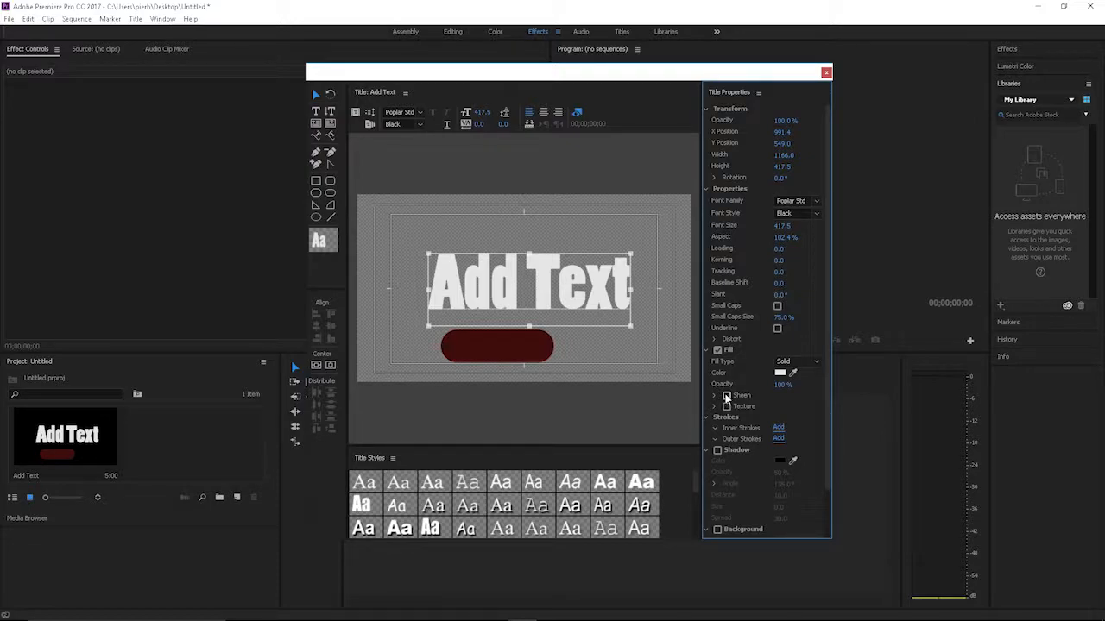
Step: Enable a shadow on the text with an opacity of 44 % and an angle of about -85.2°
{"action": "scroll", "coordinate": [735, 408], "scroll_direction": "down", "scroll_amount": 1}
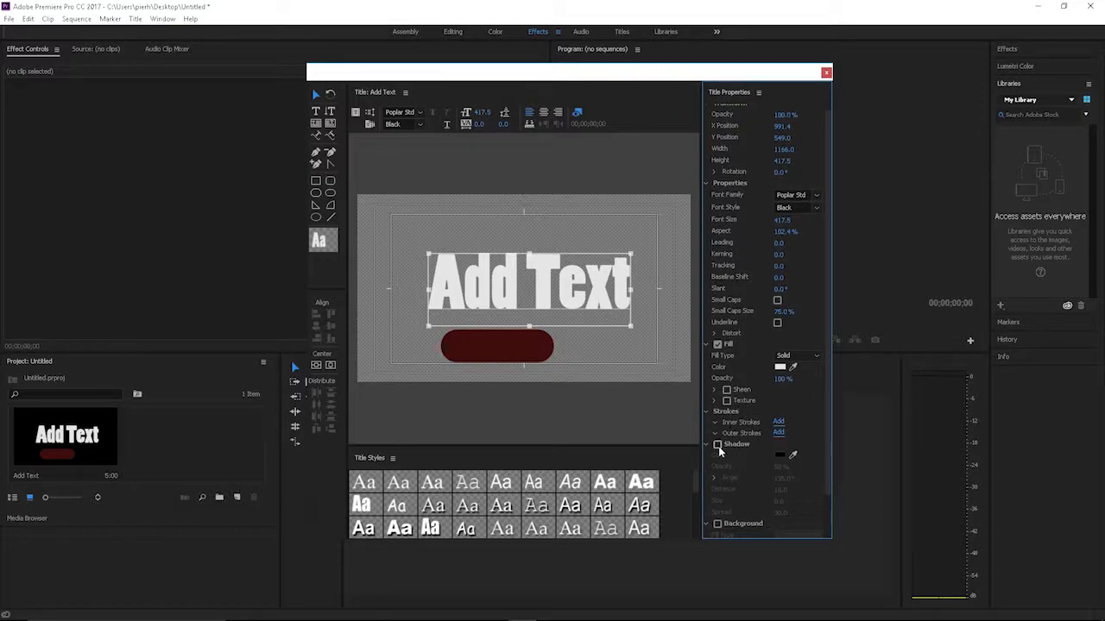
{"action": "left_click", "coordinate": [718, 446]}
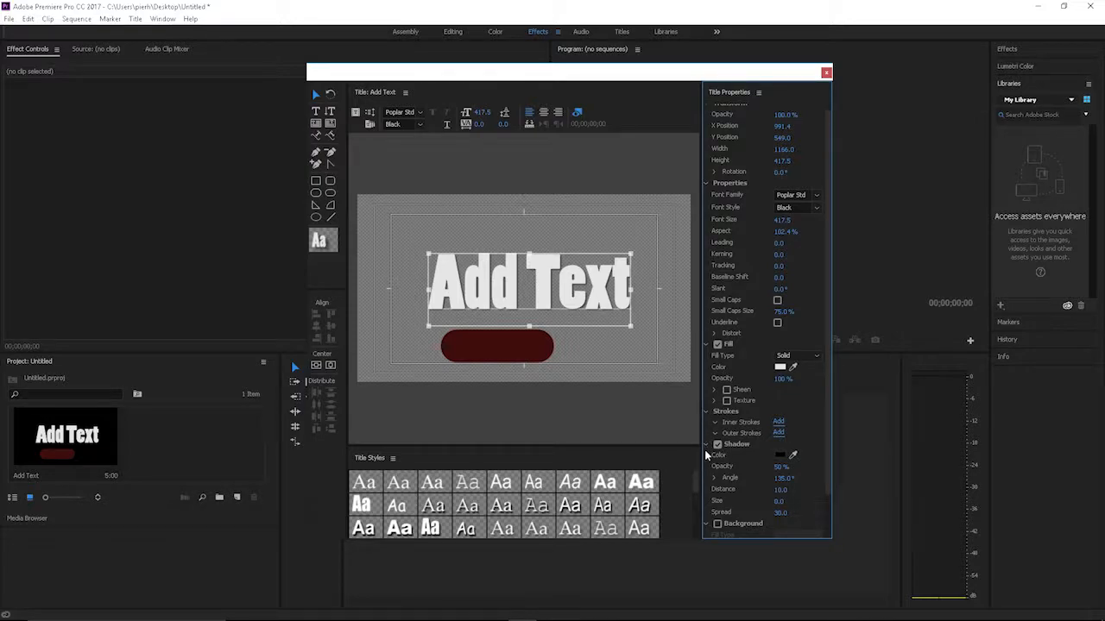
{"action": "left_click", "coordinate": [705, 443]}
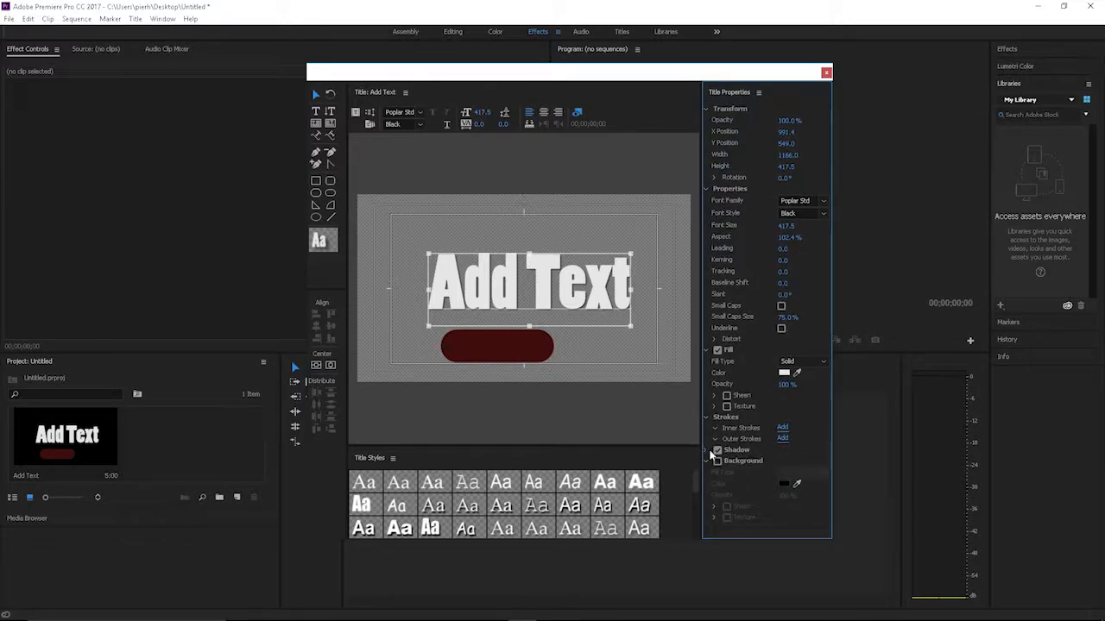
{"action": "left_click", "coordinate": [704, 448]}
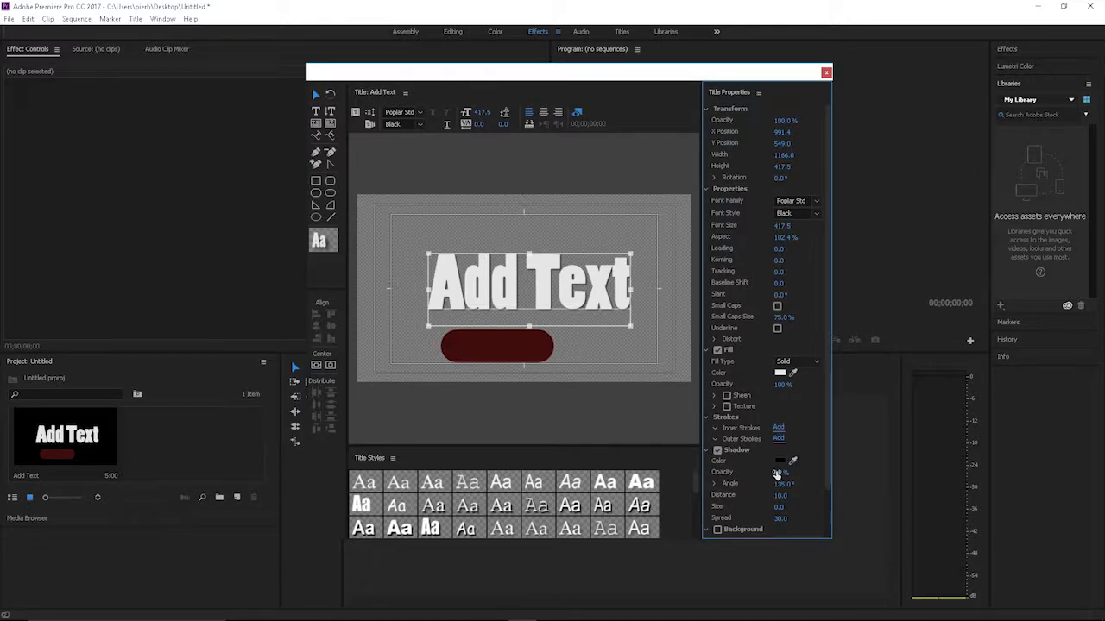
{"action": "left_click_drag", "start_coordinate": [776, 476], "coordinate": [770, 476]}
{"action": "left_click", "coordinate": [714, 484]}
{"action": "mouse_move", "coordinate": [784, 498]}
{"action": "left_mouse_down"}
{"action": "mouse_move", "coordinate": [794, 498]}
{"action": "mouse_move", "coordinate": [776, 500]}
{"action": "left_mouse_up"}
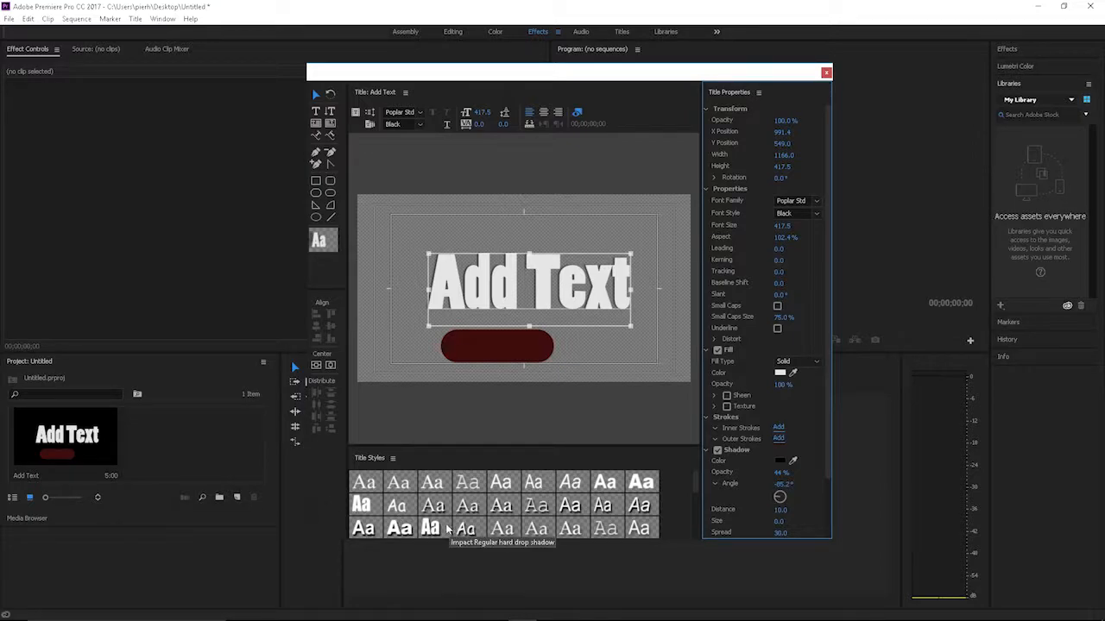
Step: Apply an Arial Regular preset title style with a drop shadow to the text
{"action": "left_click", "coordinate": [569, 507]}
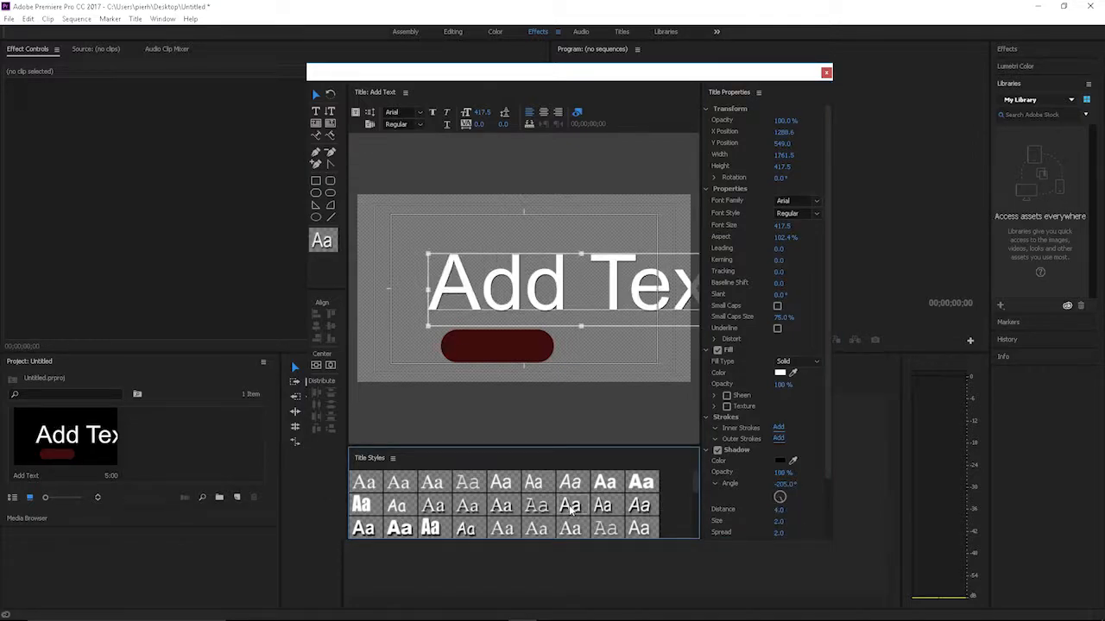
Step: Try the hard drop shadow, Impact, red Arial Bold and blue-gradient Arial Black preset title styles on the text
{"action": "left_click", "coordinate": [466, 505]}
{"action": "left_click", "coordinate": [428, 528]}
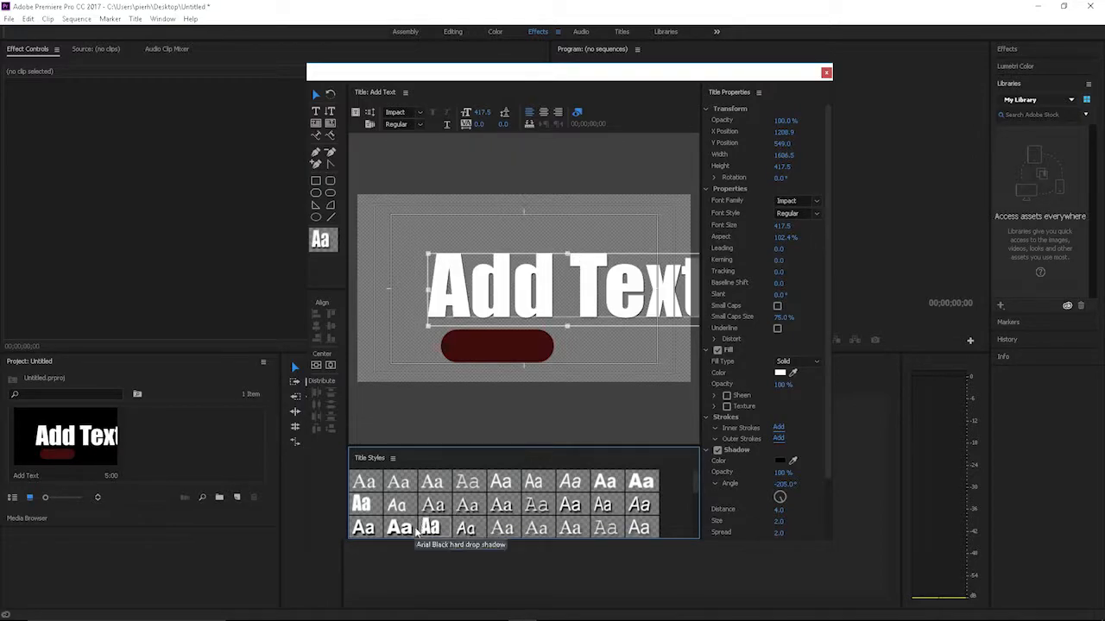
{"action": "scroll", "coordinate": [431, 517], "scroll_direction": "down", "scroll_amount": 1}
{"action": "scroll", "coordinate": [431, 517], "scroll_direction": "down", "scroll_amount": 2}
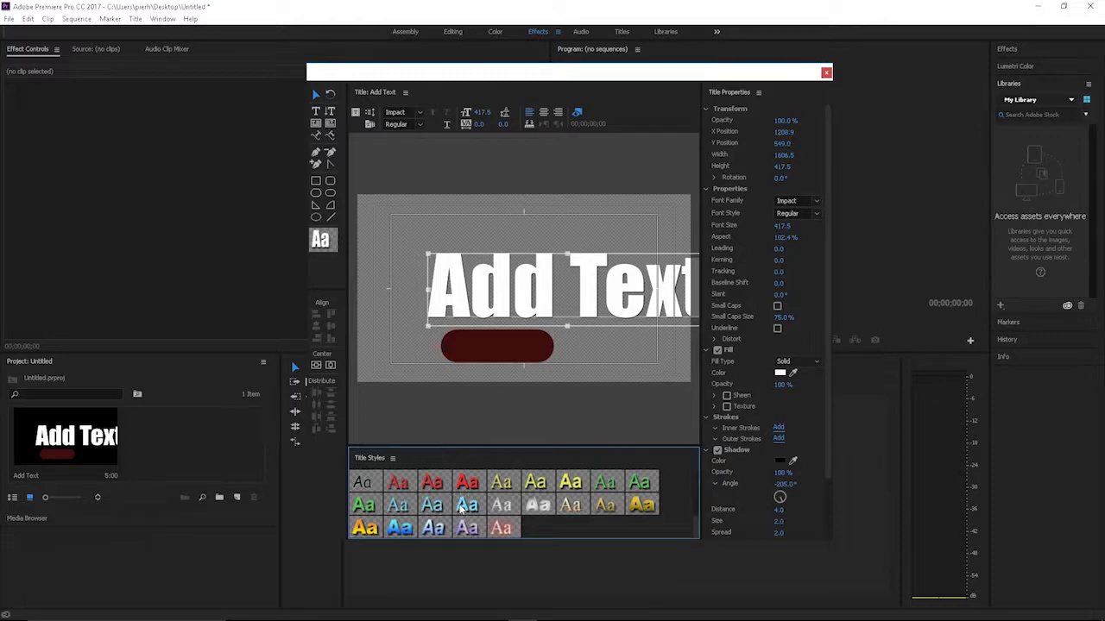
{"action": "left_click", "coordinate": [465, 485]}
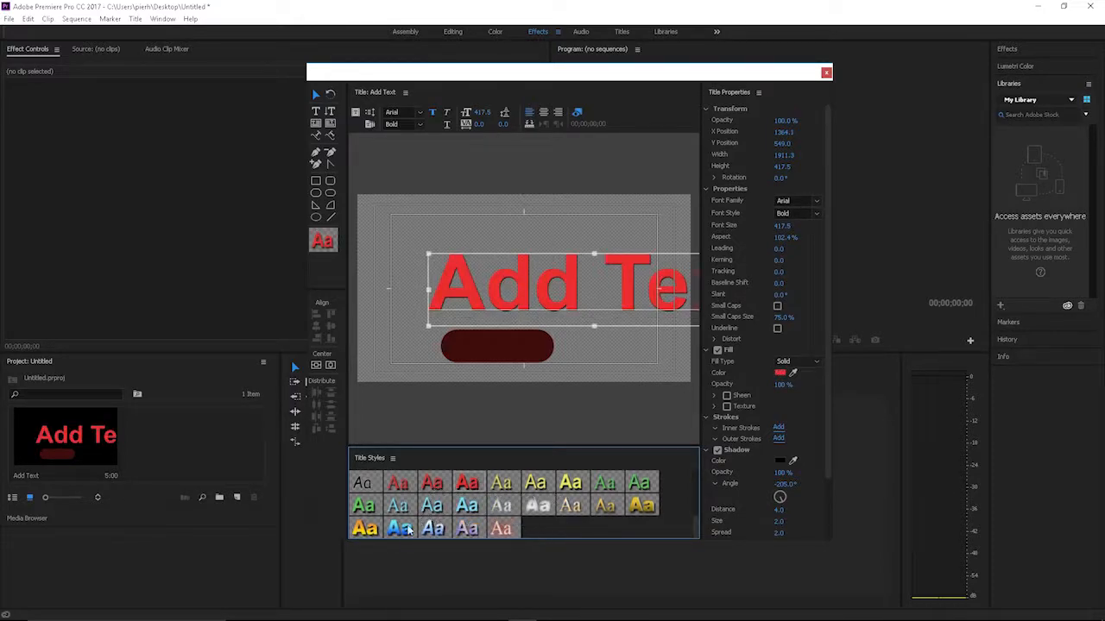
{"action": "left_click", "coordinate": [404, 526]}
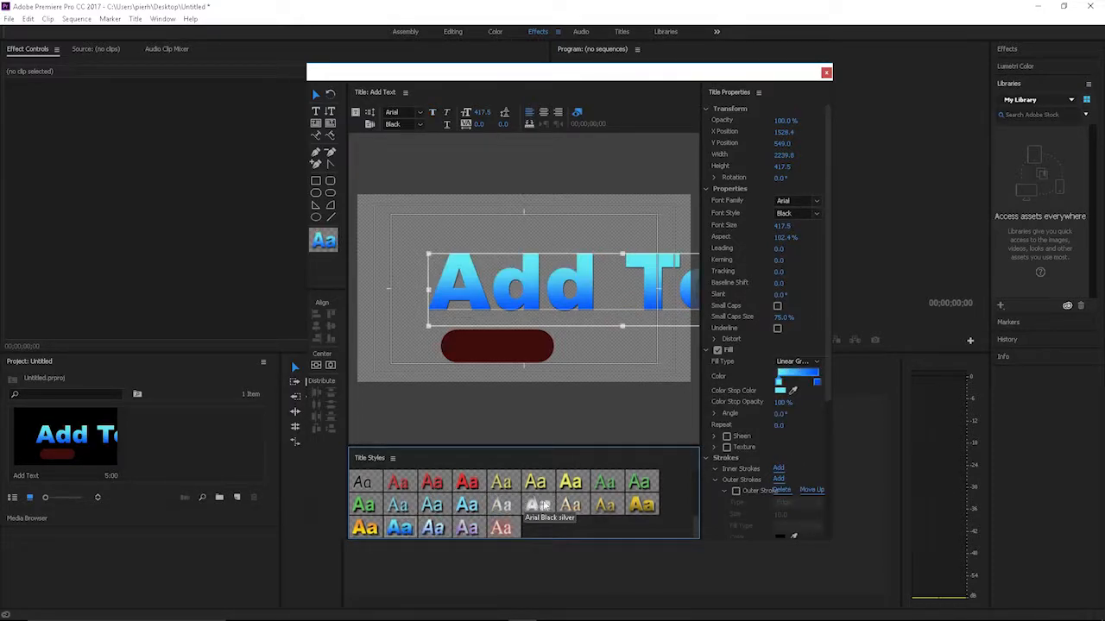
Step: Apply the gold-gradient Times New Roman preset style to the text, move it fully into the frame and narrow it to about 1667 wide
{"action": "left_click", "coordinate": [571, 505]}
{"action": "left_click_drag", "start_coordinate": [589, 296], "coordinate": [528, 296]}
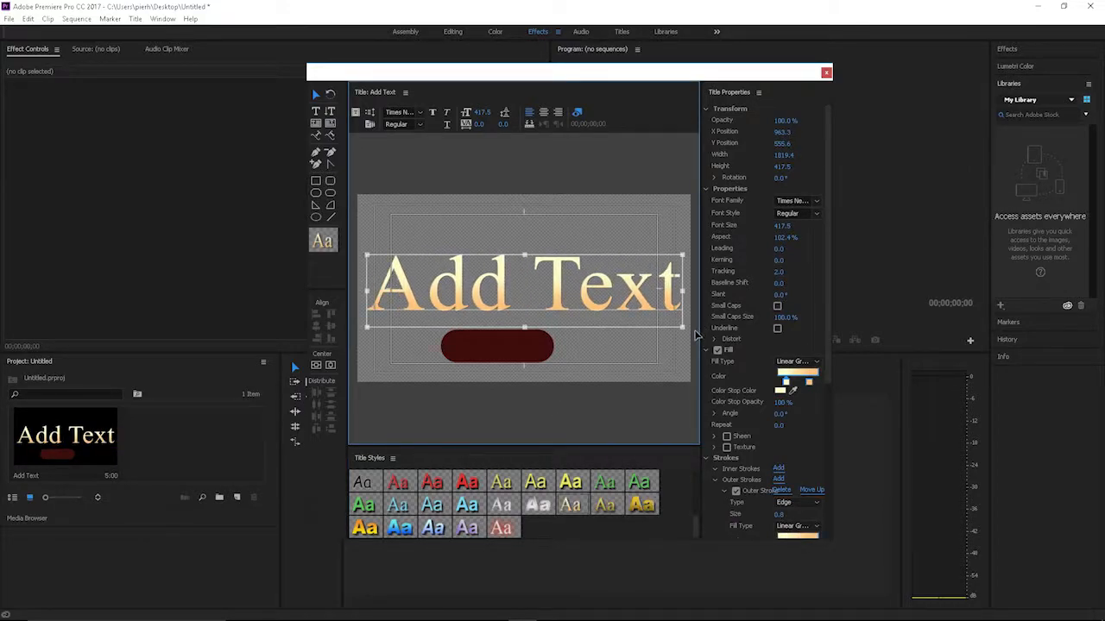
{"action": "left_click_drag", "start_coordinate": [681, 291], "coordinate": [656, 297]}
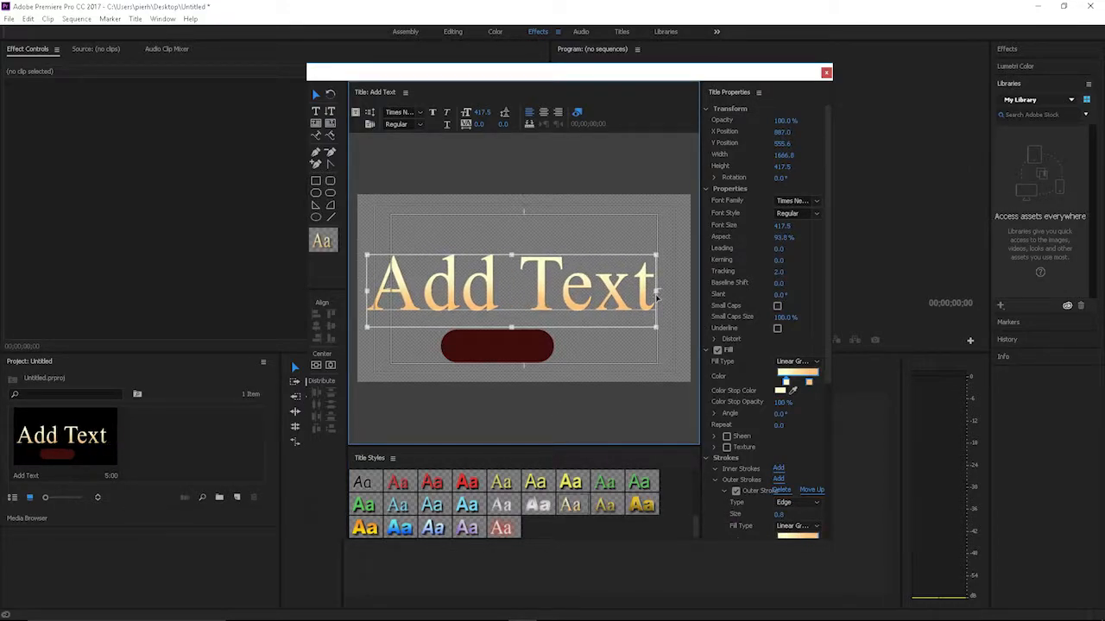
Step: Move the dark red rounded rectangle behind the middle of the text and close the title designer
{"action": "left_click_drag", "start_coordinate": [518, 343], "coordinate": [518, 302]}
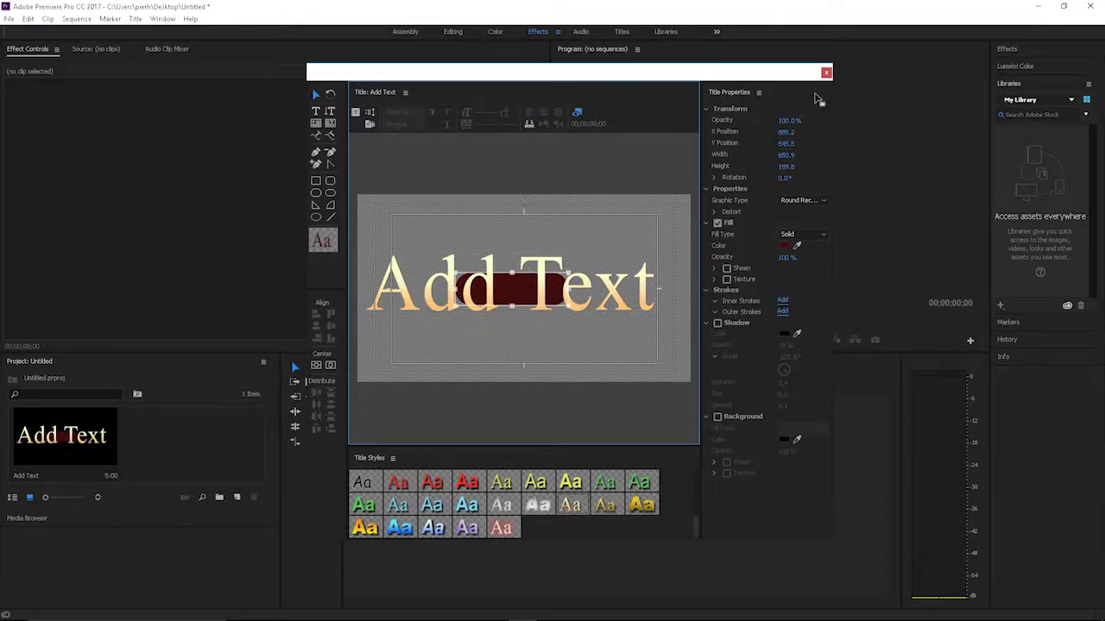
{"action": "left_click", "coordinate": [826, 72]}
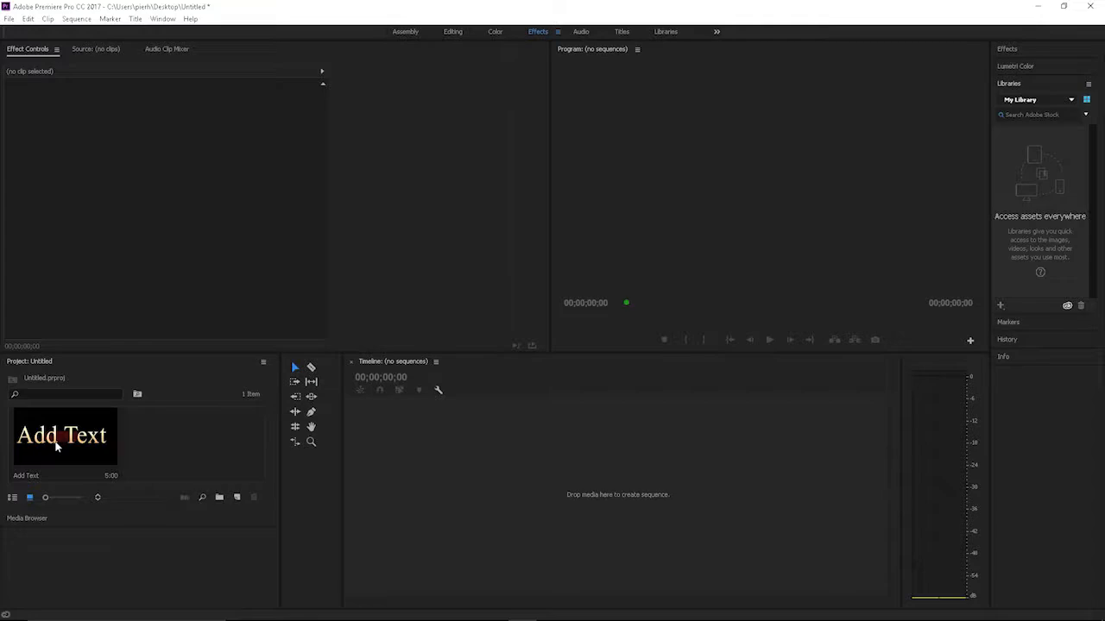
Step: Create a new sequence from the Add Text title by placing it in the empty timeline
{"action": "left_click_drag", "start_coordinate": [56, 441], "coordinate": [441, 512]}
Step: Place a second copy of the Add Text title on video track V3, and undo that placement
{"action": "left_click_drag", "start_coordinate": [101, 435], "coordinate": [487, 470]}
{"action": "left_click", "coordinate": [452, 461]}
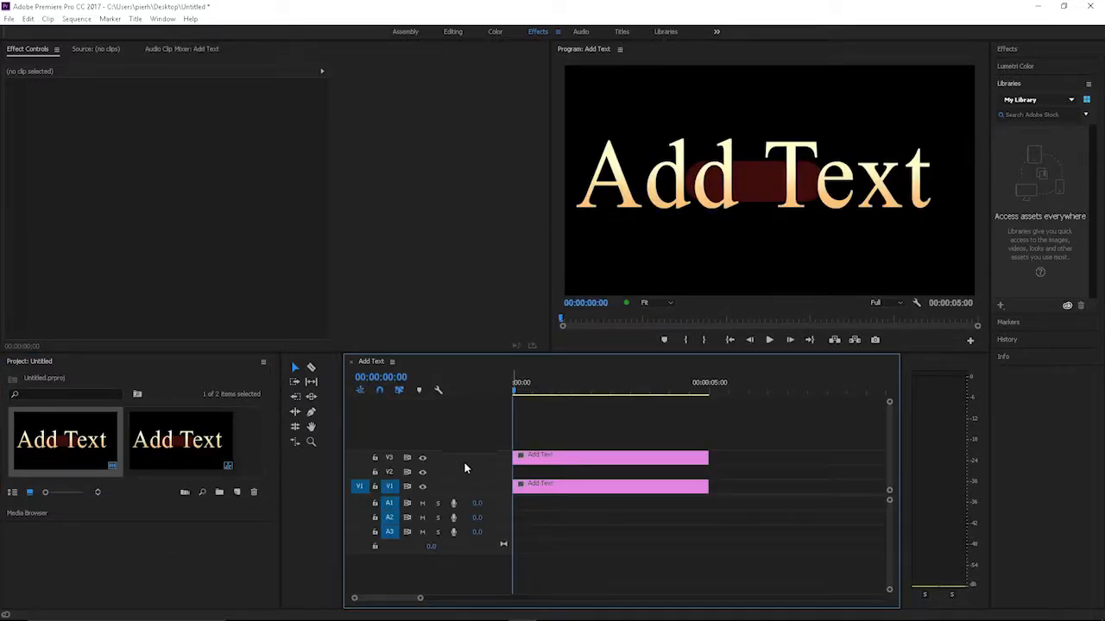
{"action": "left_click", "coordinate": [28, 19]}
{"action": "left_click", "coordinate": [35, 39]}
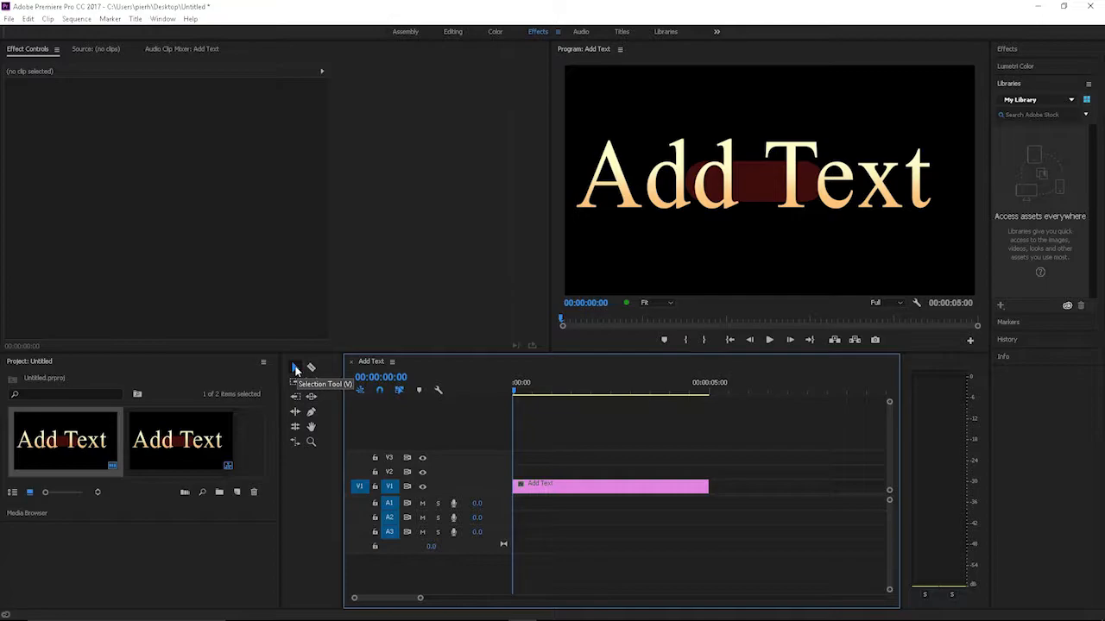
Step: Shorten the Add Text clip on V1 to a duration of 00:00:01:13 and play the sequence
{"action": "left_click_drag", "start_coordinate": [703, 486], "coordinate": [567, 489]}
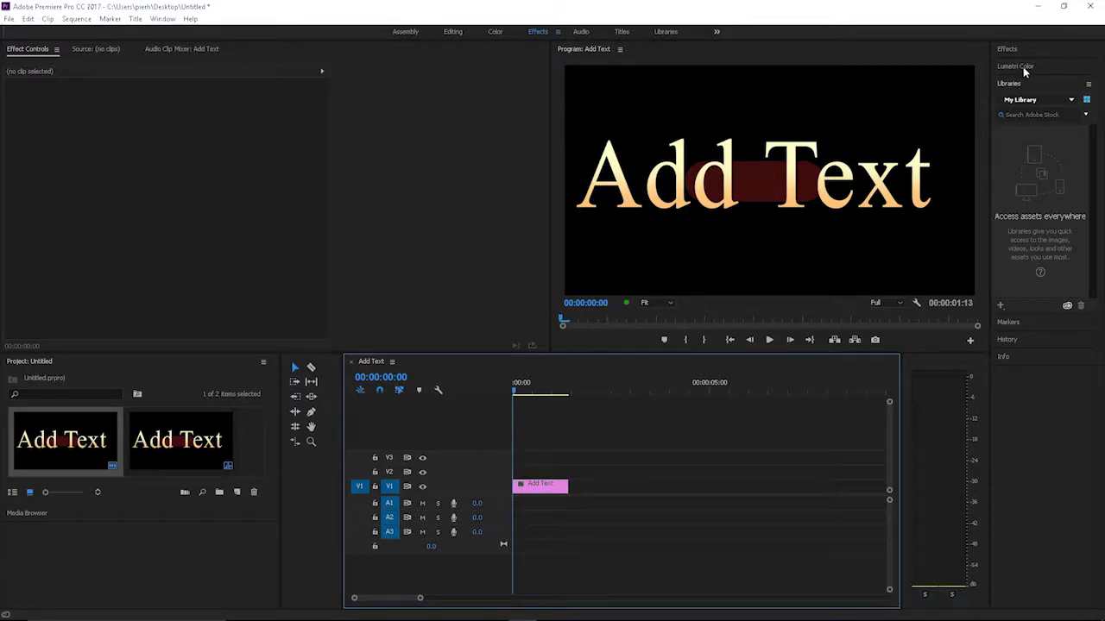
{"action": "left_click", "coordinate": [780, 339]}
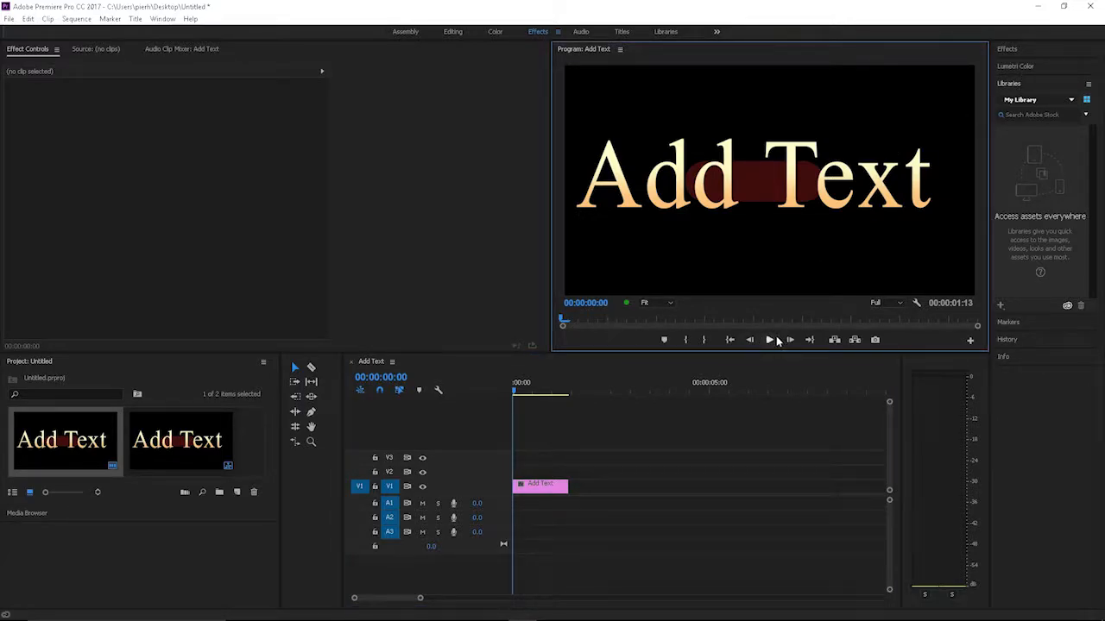